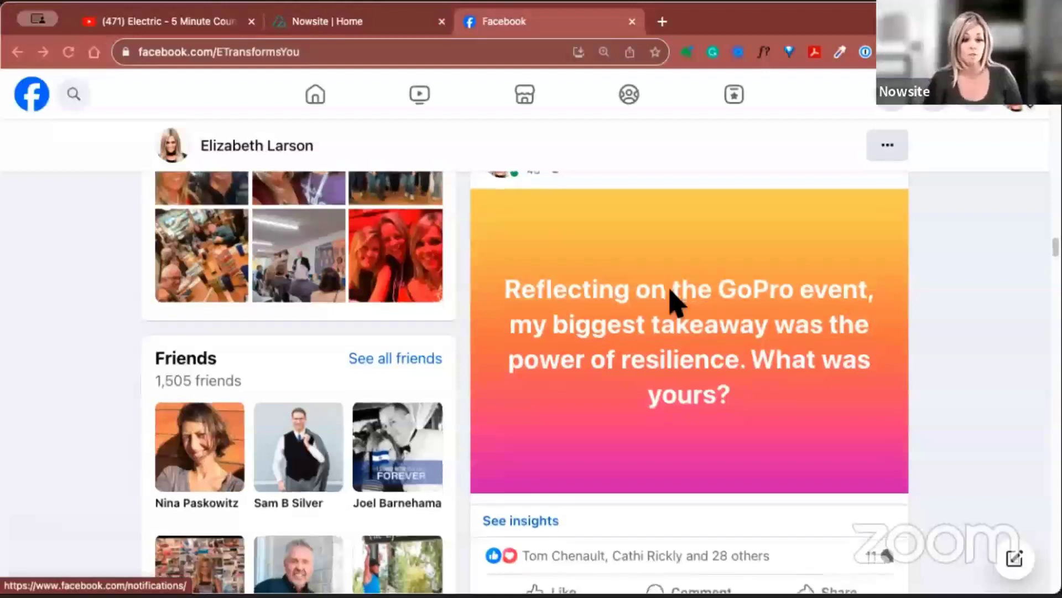
Switch from Facebook to the Nowsite social post creator and generate a surprise post
scroll(664, 332, "down", 1)
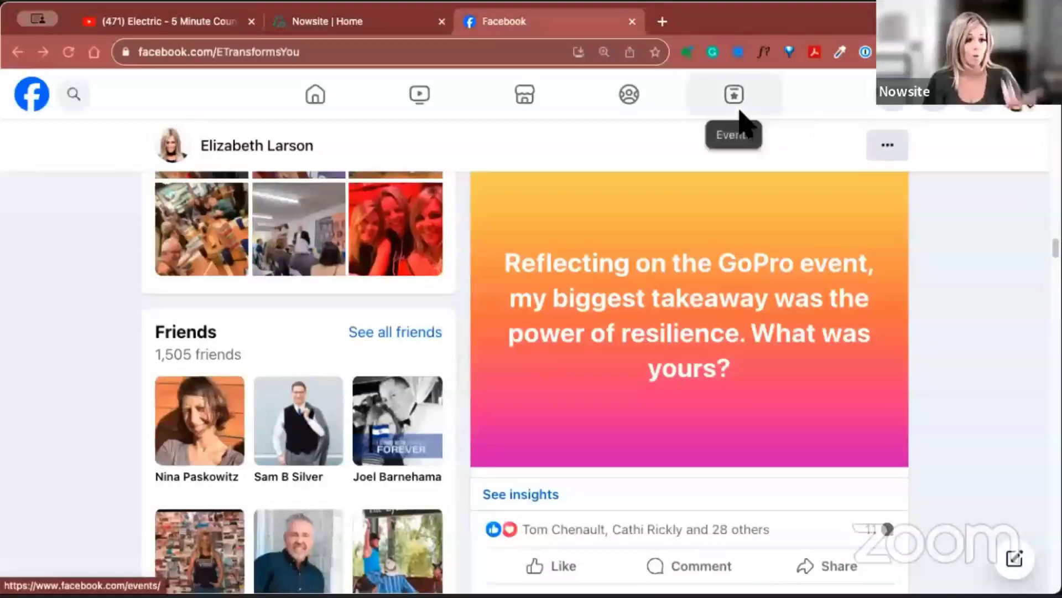
left_click(341, 22)
scroll(489, 346, "up", 3)
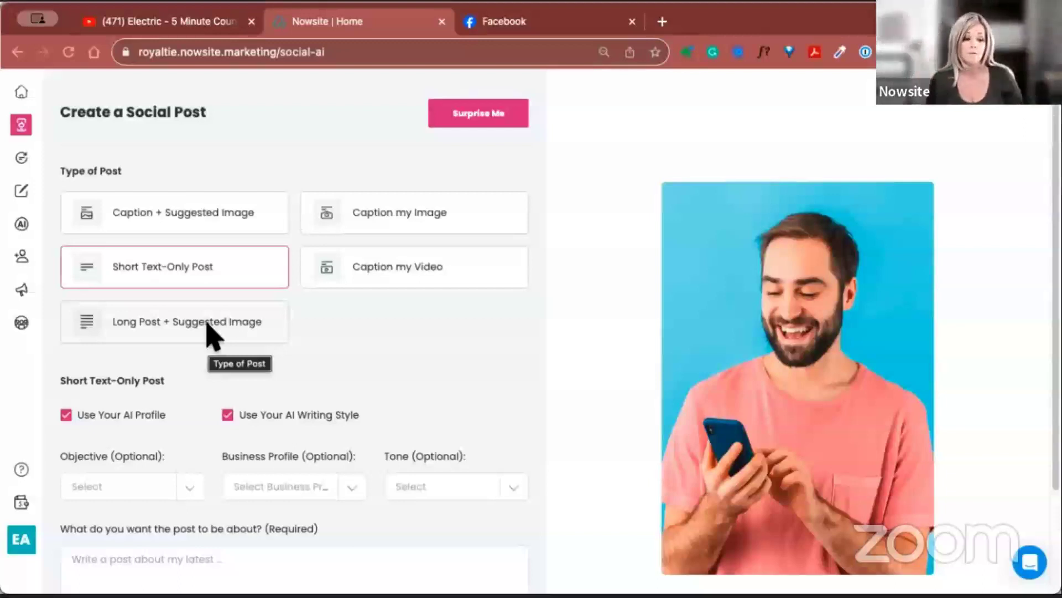
left_click(209, 327)
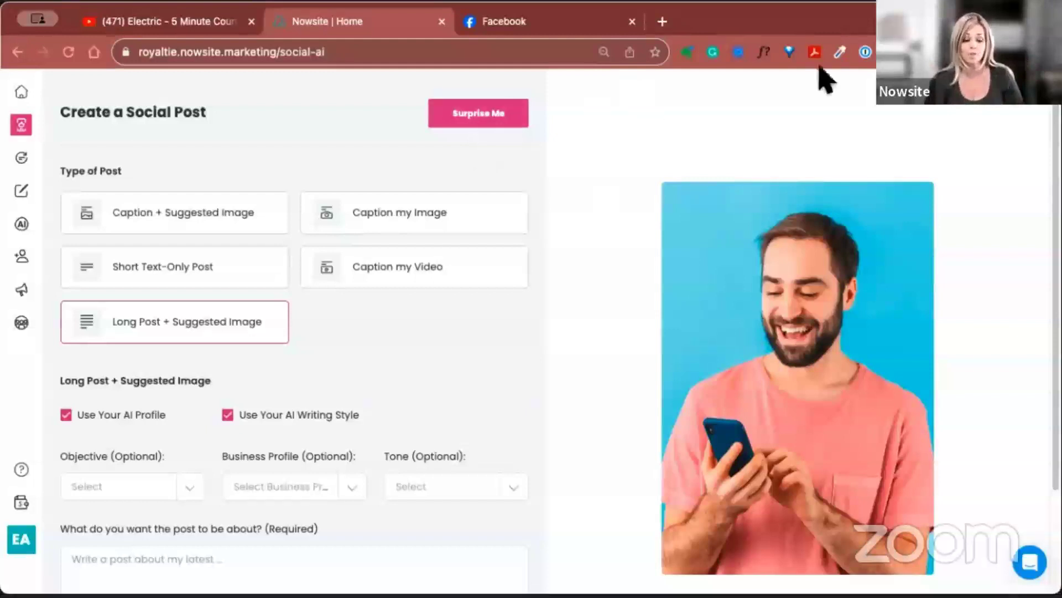
left_click(501, 118)
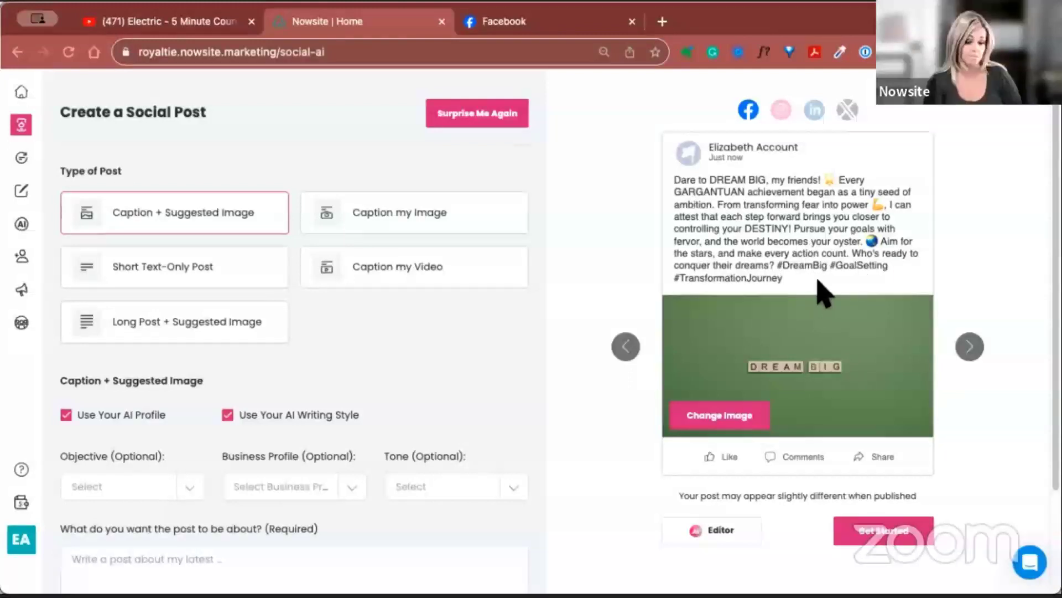
Preview the LinkedIn, Instagram and X versions of the generated Dream Big post
left_click(814, 109)
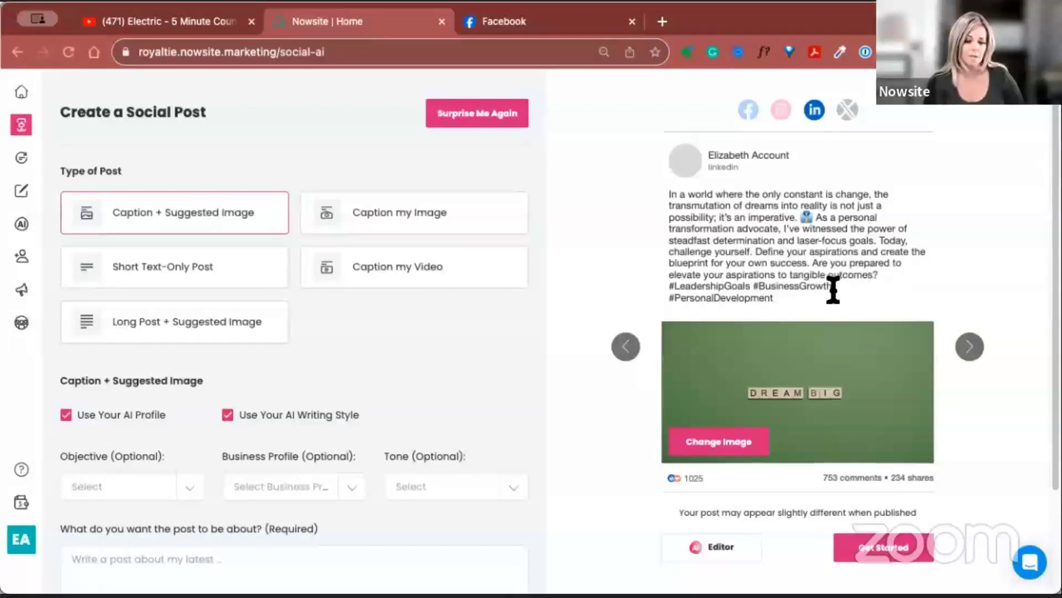
left_click(784, 117)
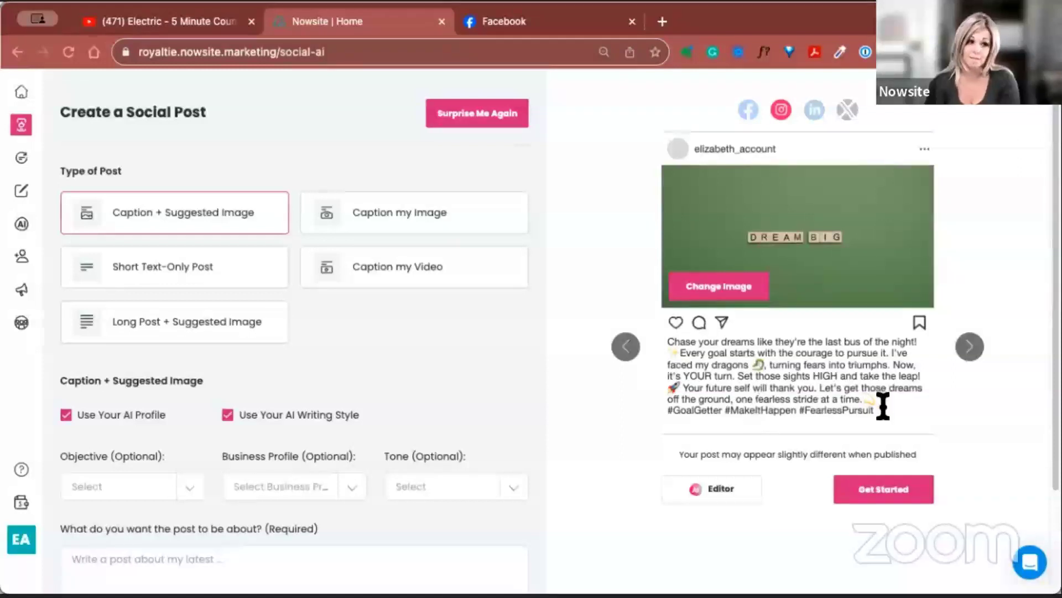
left_click(847, 110)
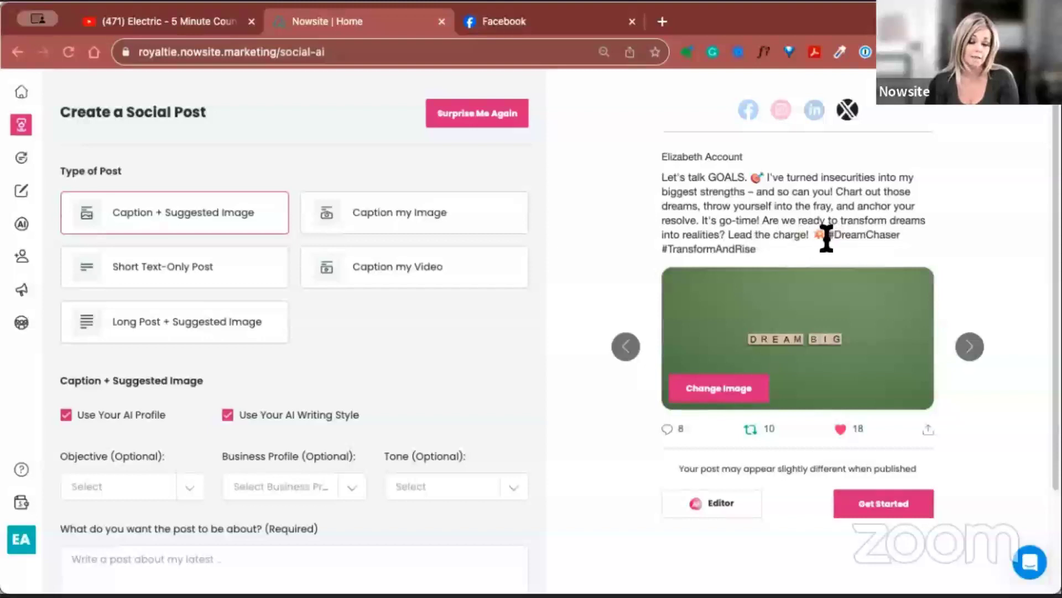
Send the X version of the post to X and compose a new post with the copied caption and DREAM BIG image
left_click(890, 510)
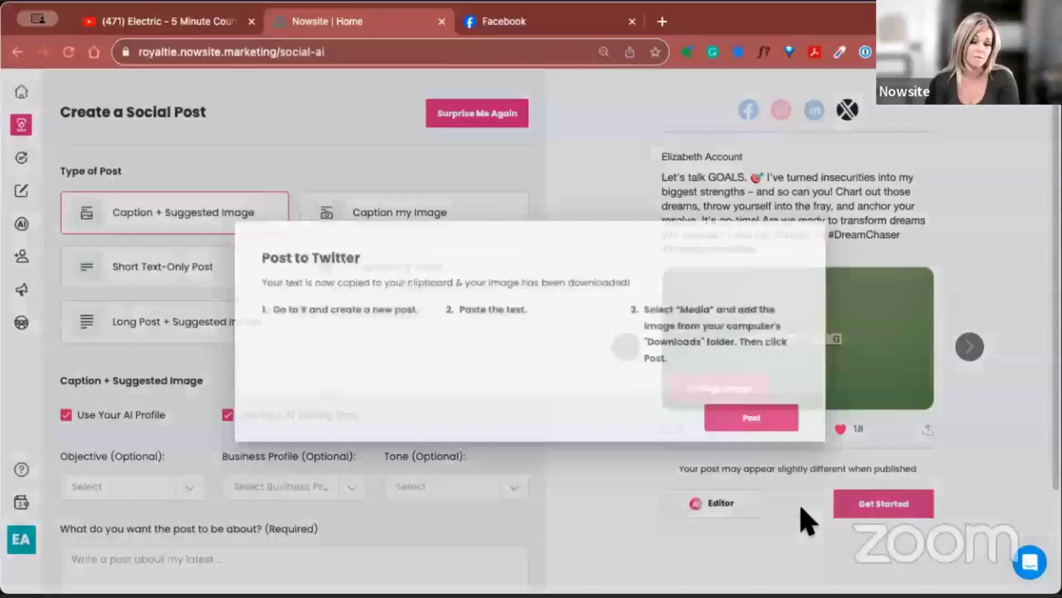
left_click(766, 423)
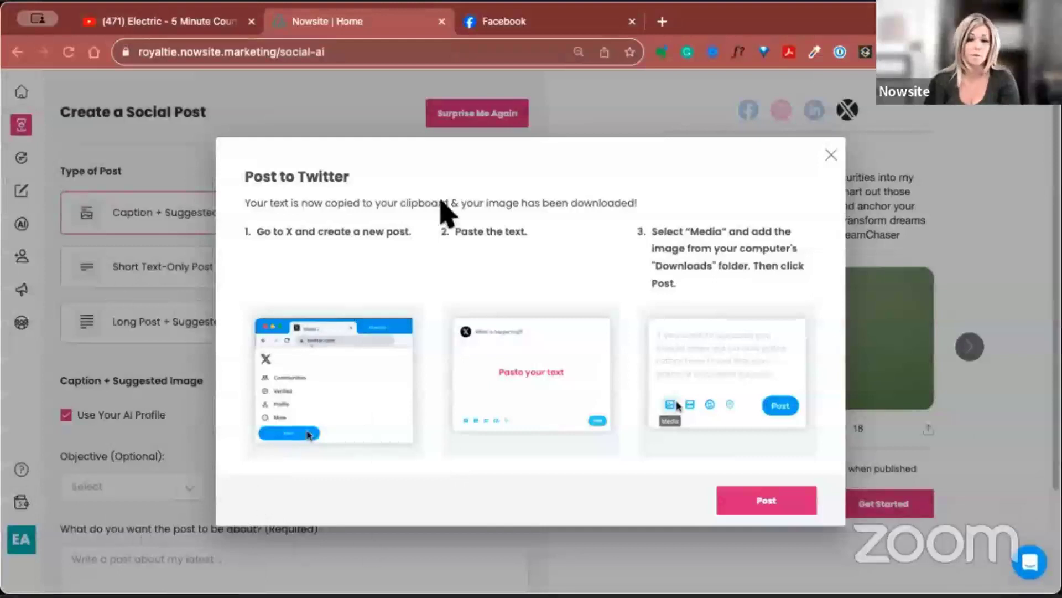
left_click(749, 498)
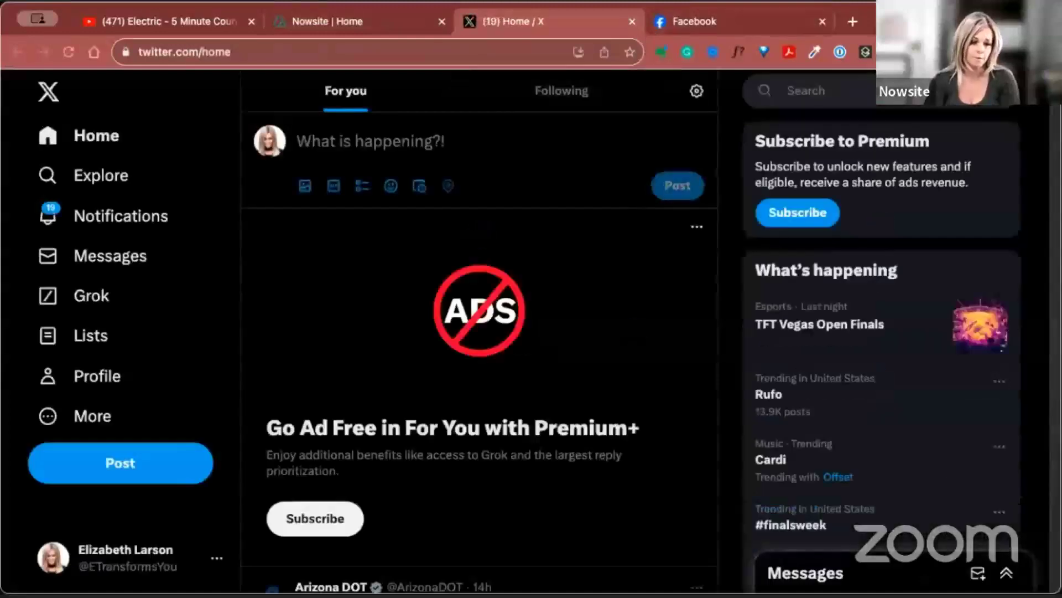
left_click(354, 142)
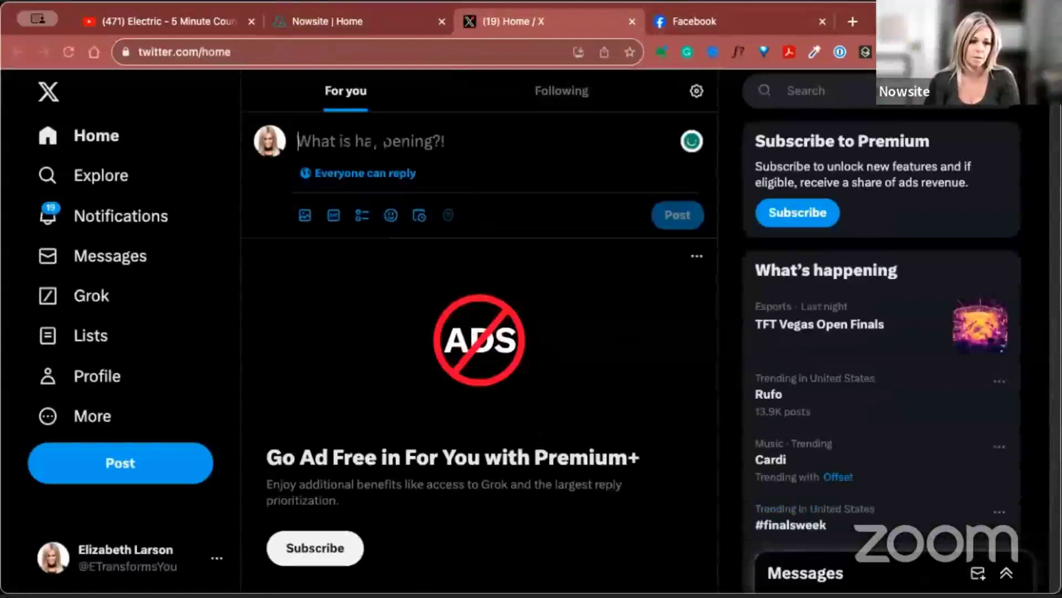
type("Let's talk GOALS. 🎯 I've turned insecurities into my biggest strengths – and so can you! Chart out those dreams, throw yourself into the fray, and anchor your resolve. It's go-time! Are we ready to transform dreams into realities? Lead the charge! 💥 #DreamChaser #TransformAndRise")
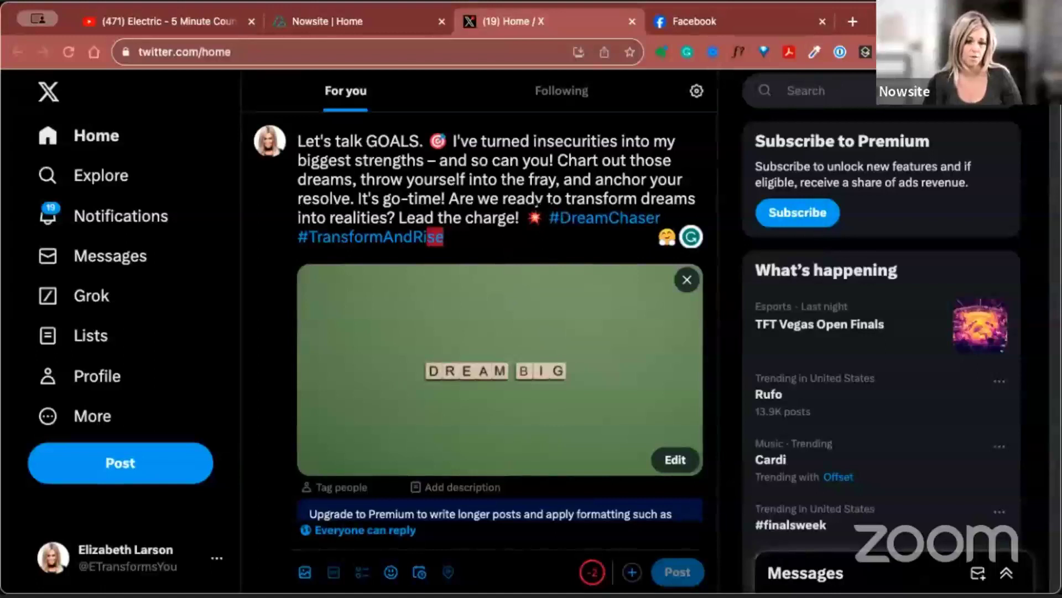
Remove the explosion emoji and the extra space before #DreamChaser, and publish the post on X
key("BackSpace")
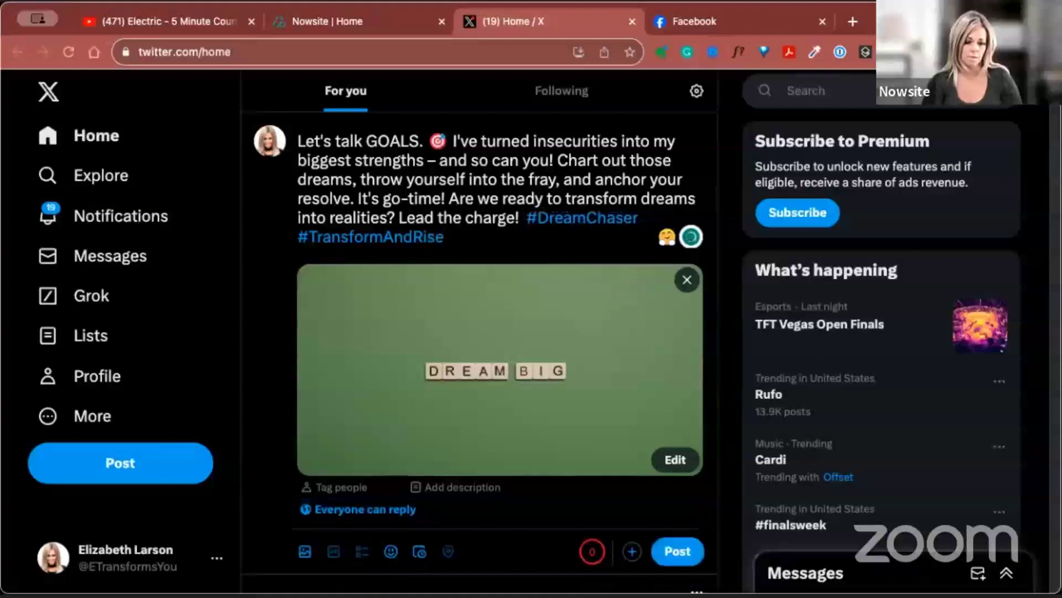
key("BackSpace")
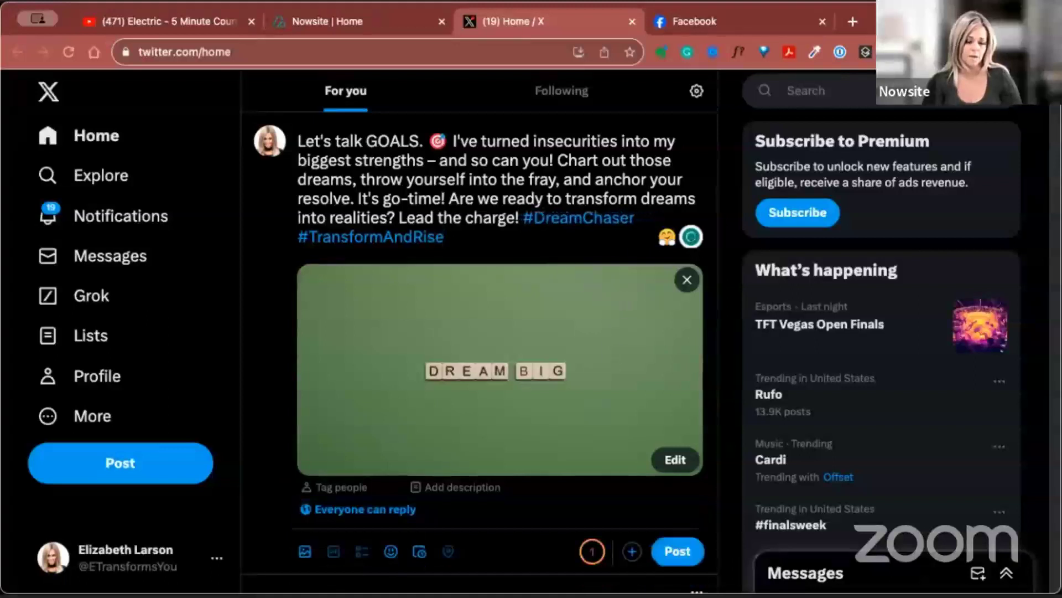
left_click(682, 556)
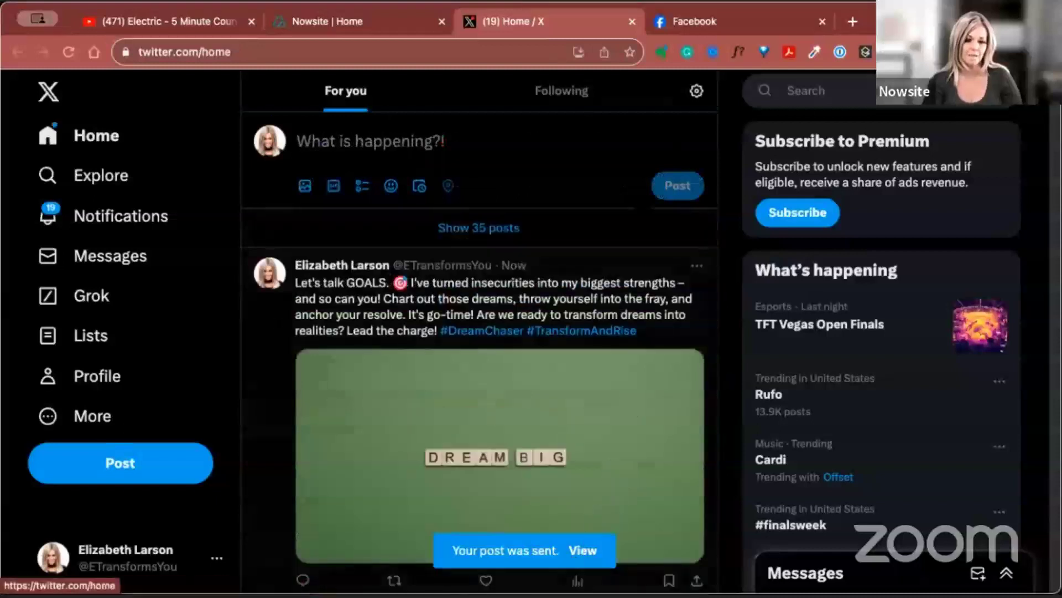
Return to Nowsite, send the LinkedIn version to LinkedIn and paste its copied caption into a new post
left_click(346, 21)
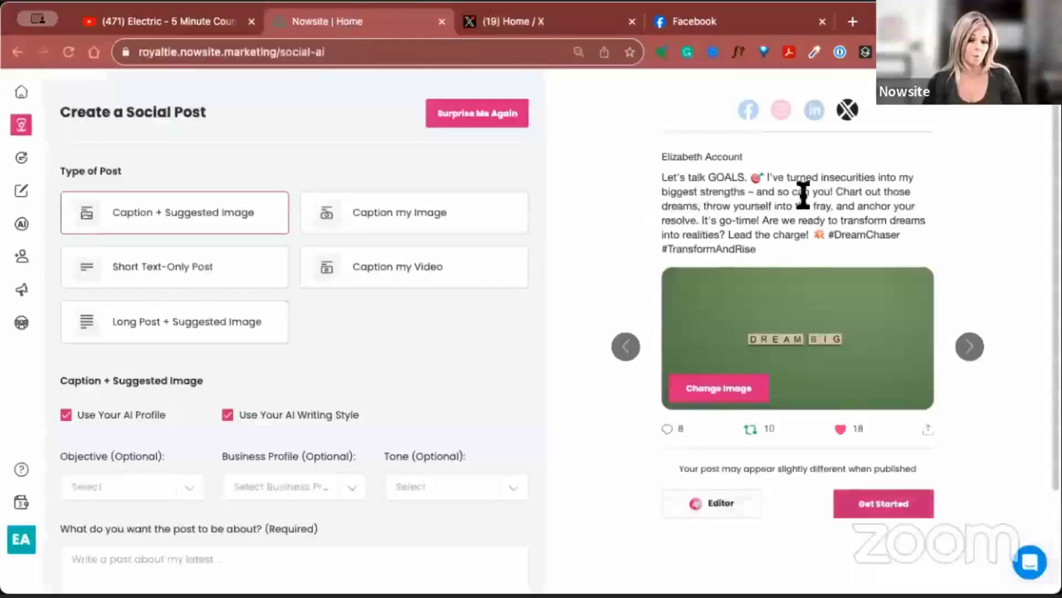
left_click(814, 114)
left_click(868, 545)
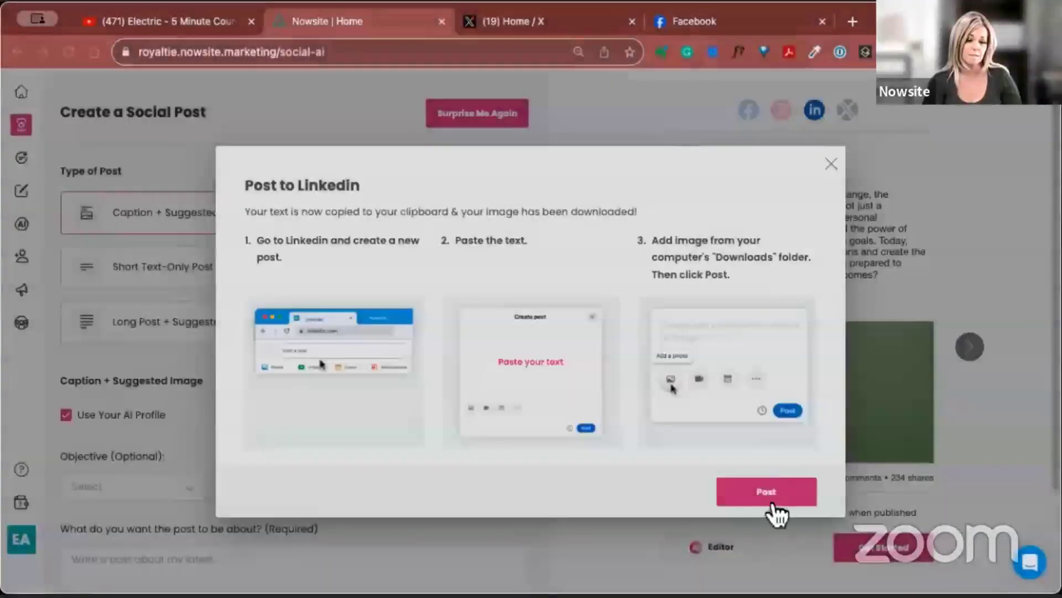
left_click(767, 491)
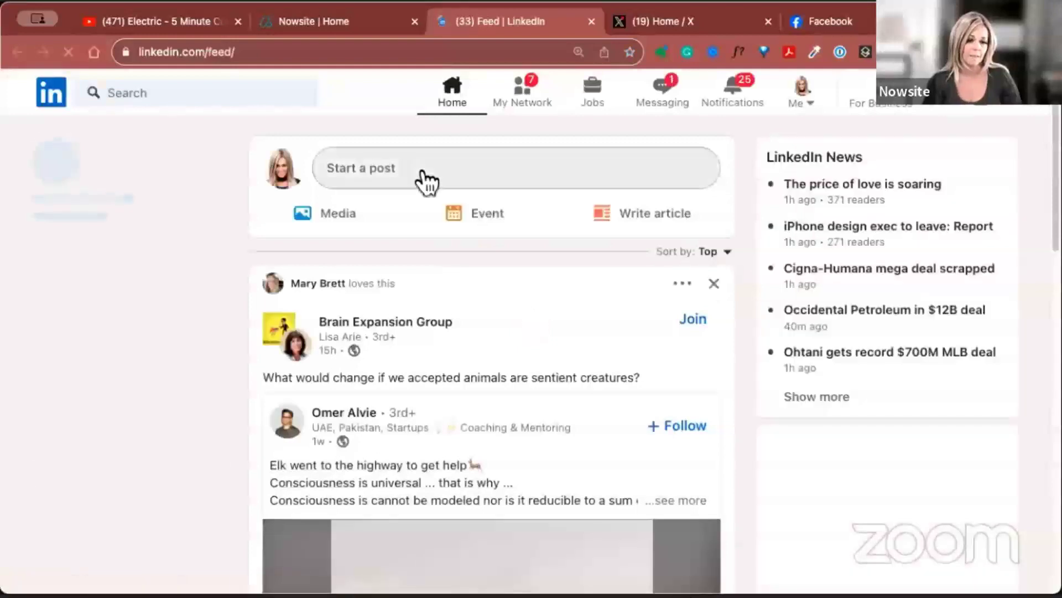
left_click(426, 178)
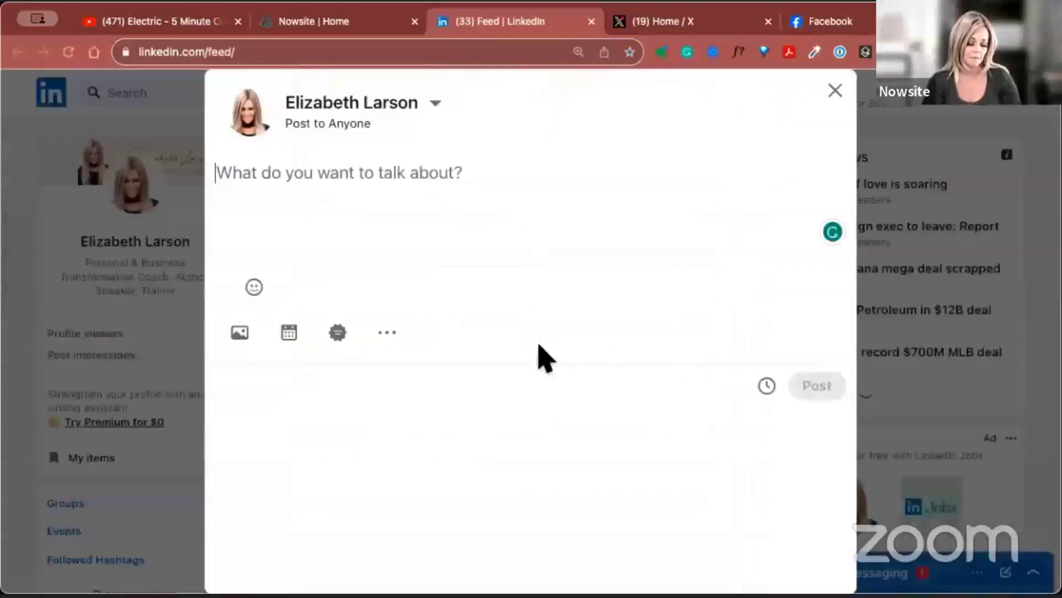
type("In a world where the only constant is change, the transmutation of dreams into reality is not just a possibility; it's an imperative. 👔 As a personal transformation advocate, I've witnessed the power of steadfast determination and laser-focus goals. Today, challenge yourself. Define your aspirations and create the blueprint for your own success. Are you prepared to elevate your aspirations to tangible outcomes? #LeadershipGoals #BusinessGrowth #PersonalDevelopment")
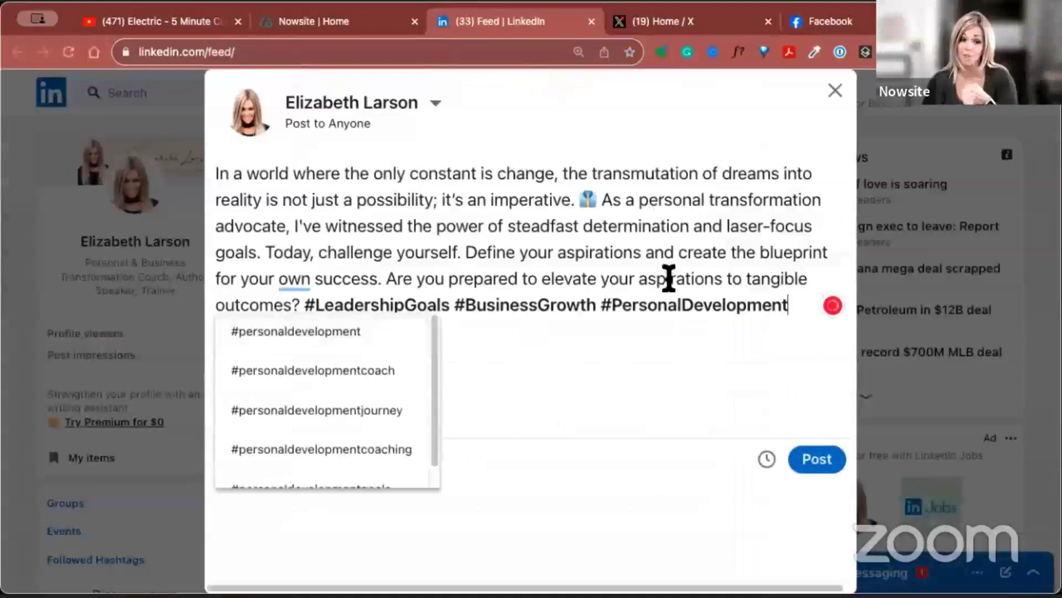
left_click(576, 390)
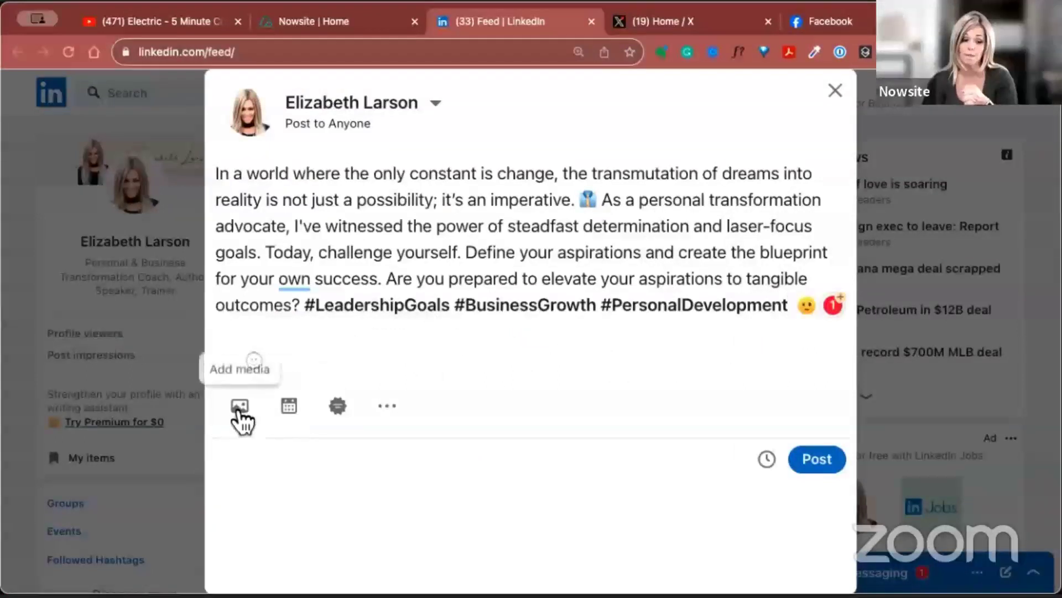
Attach the downloaded DREAM BIG image to the LinkedIn post and publish it
left_click(240, 407)
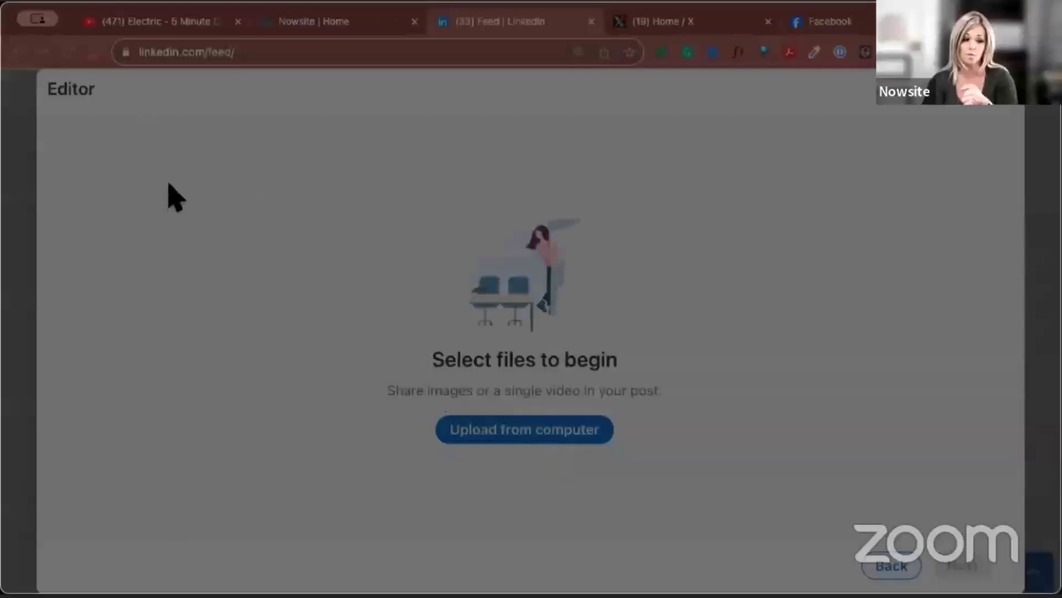
left_click(1015, 573)
left_click(943, 566)
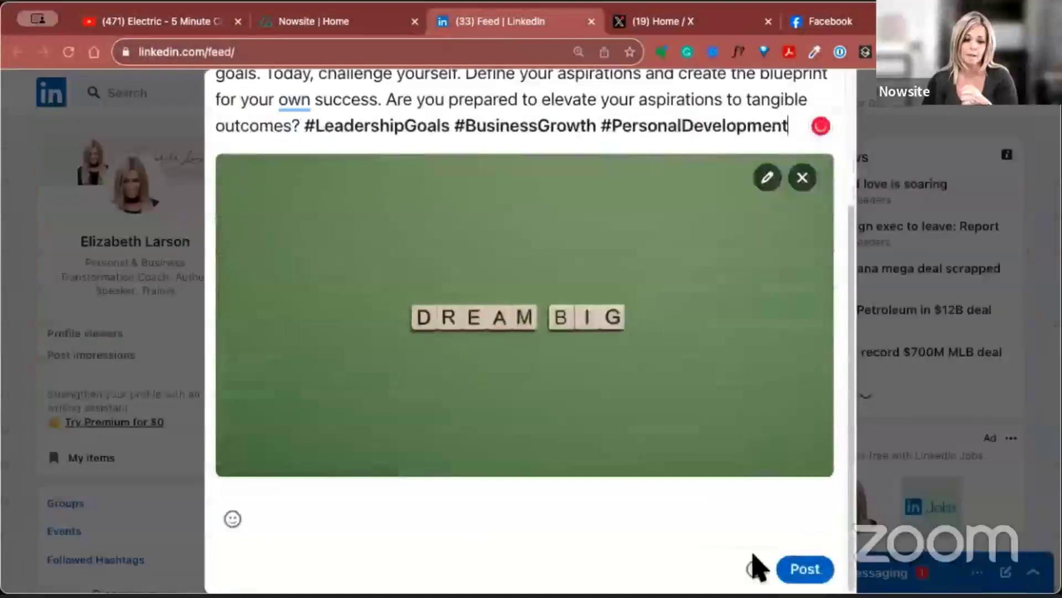
left_click(805, 569)
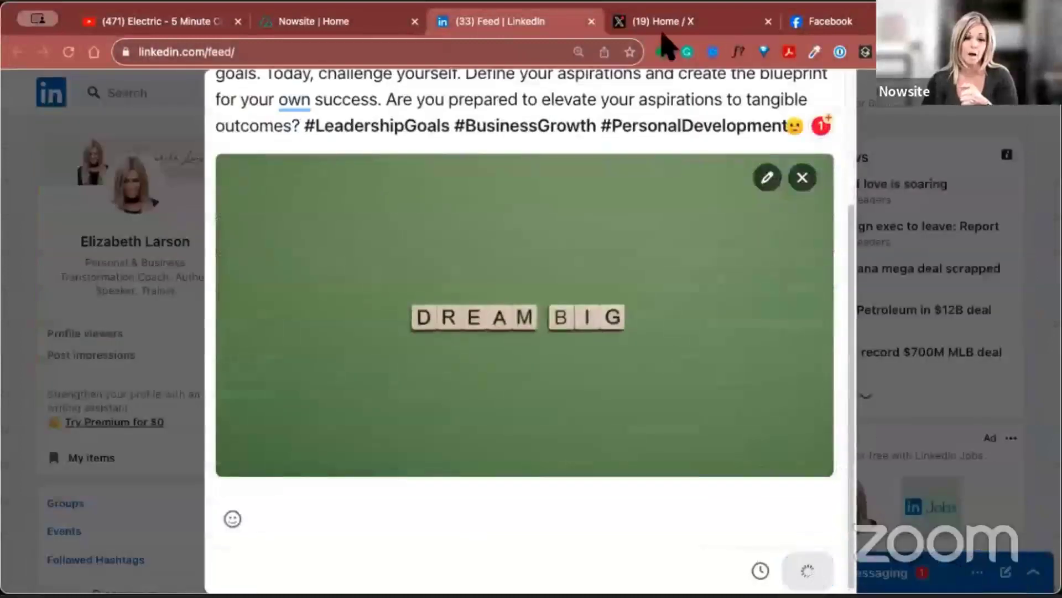
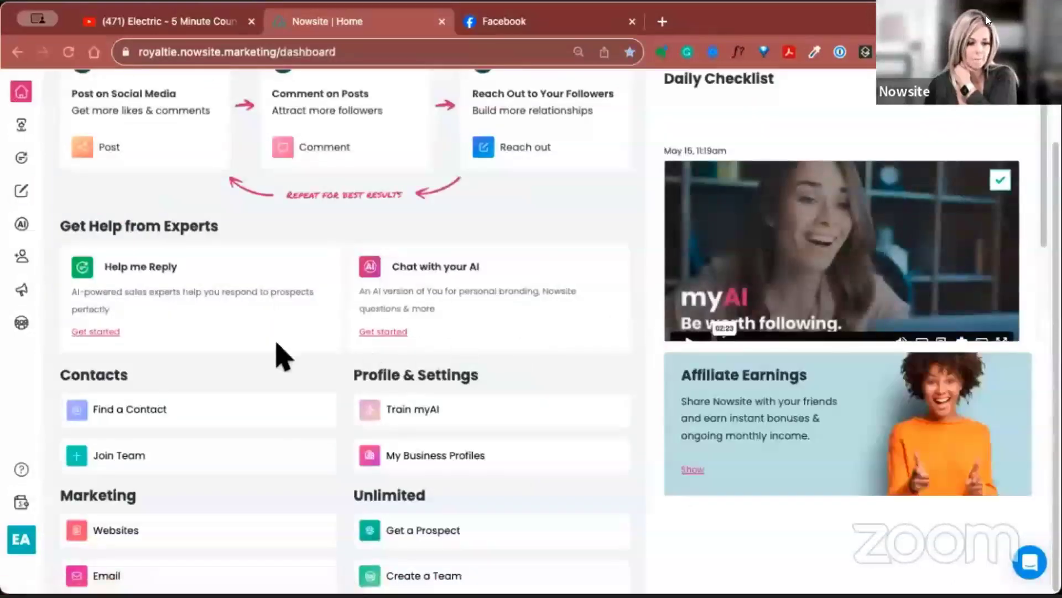
View the optional objectives offered in Help me Reply and return to the Nowsite dashboard
scroll(216, 299, "up", 1)
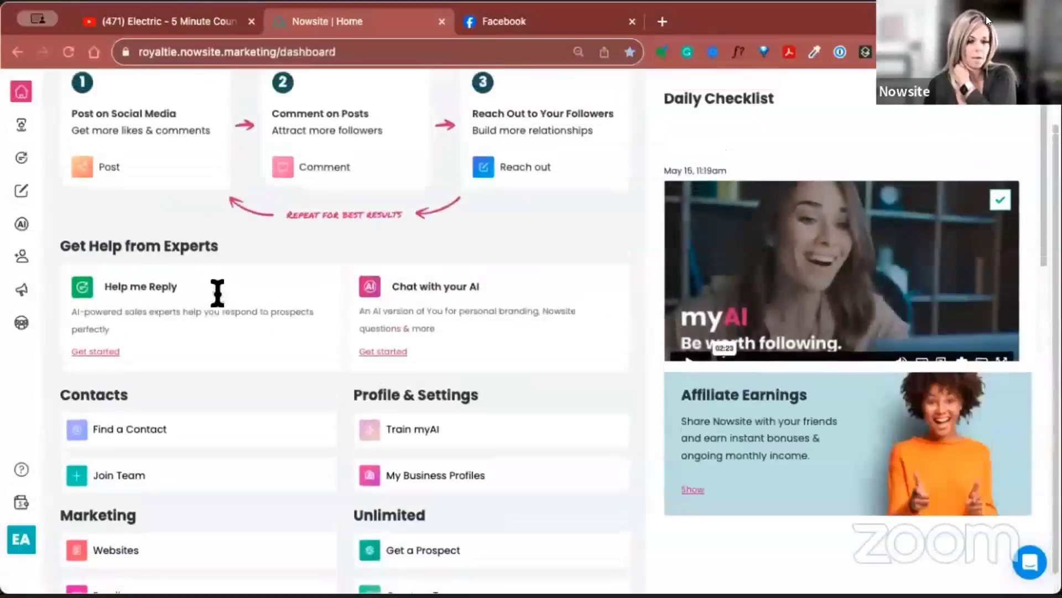
left_click(105, 353)
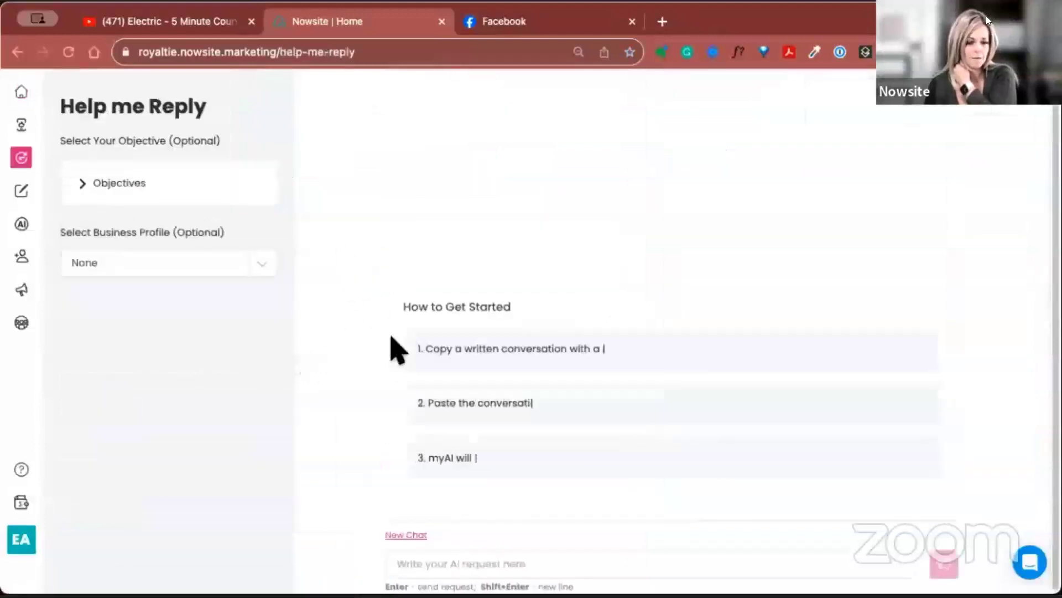
left_click(90, 185)
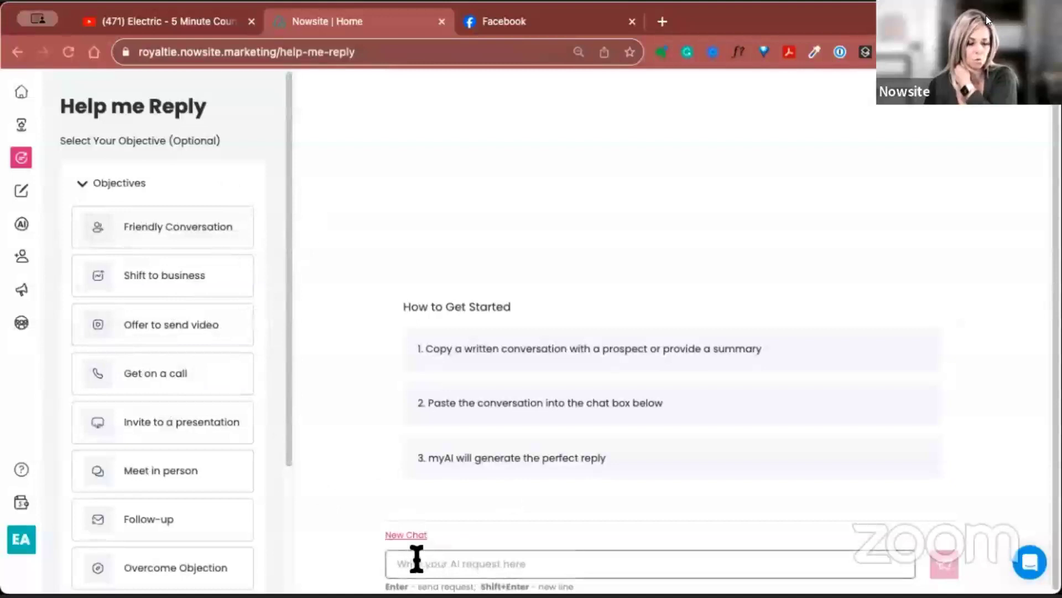
left_click(22, 92)
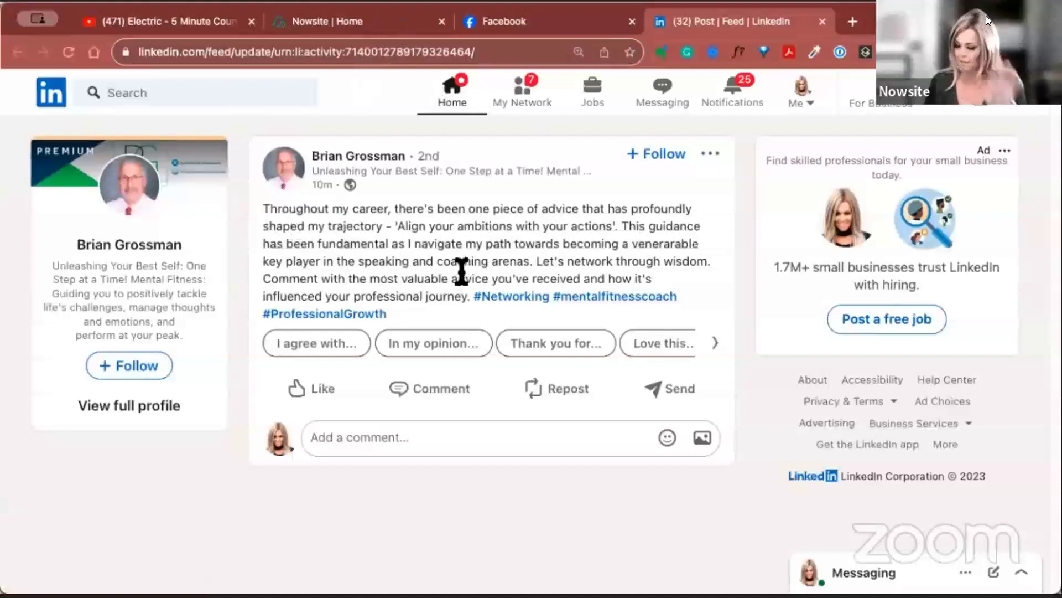
Switch back to Nowsite, start another social post from the dashboard and generate it with Surprise Me
left_click(304, 21)
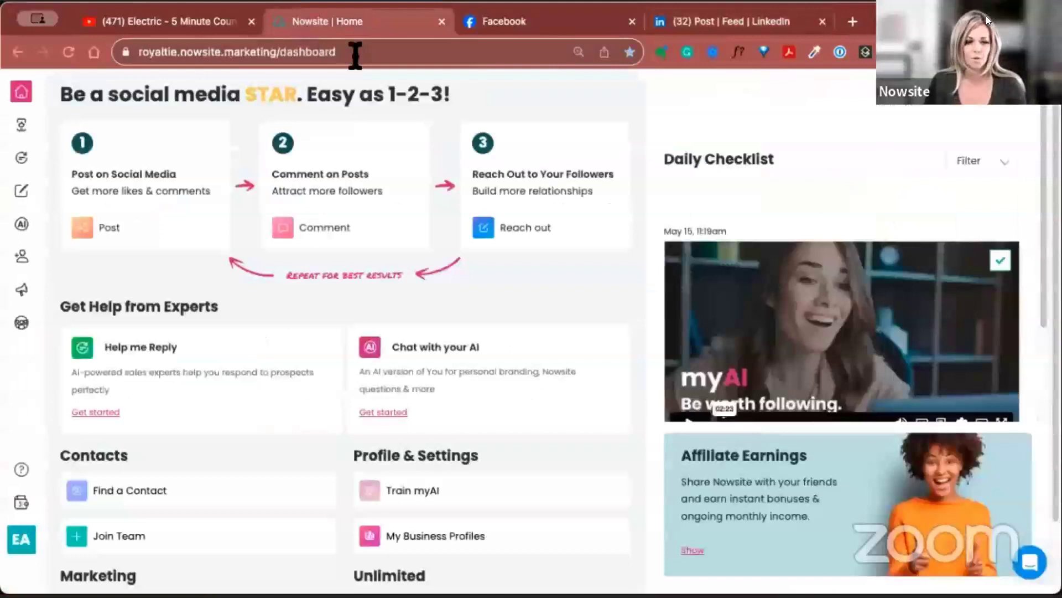
left_click(147, 183)
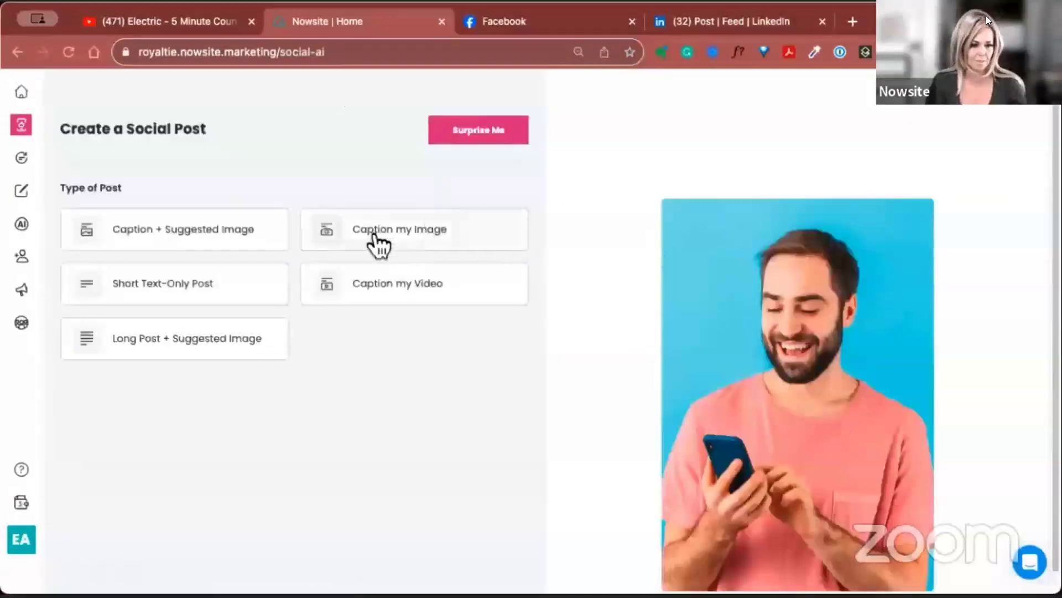
left_click(480, 140)
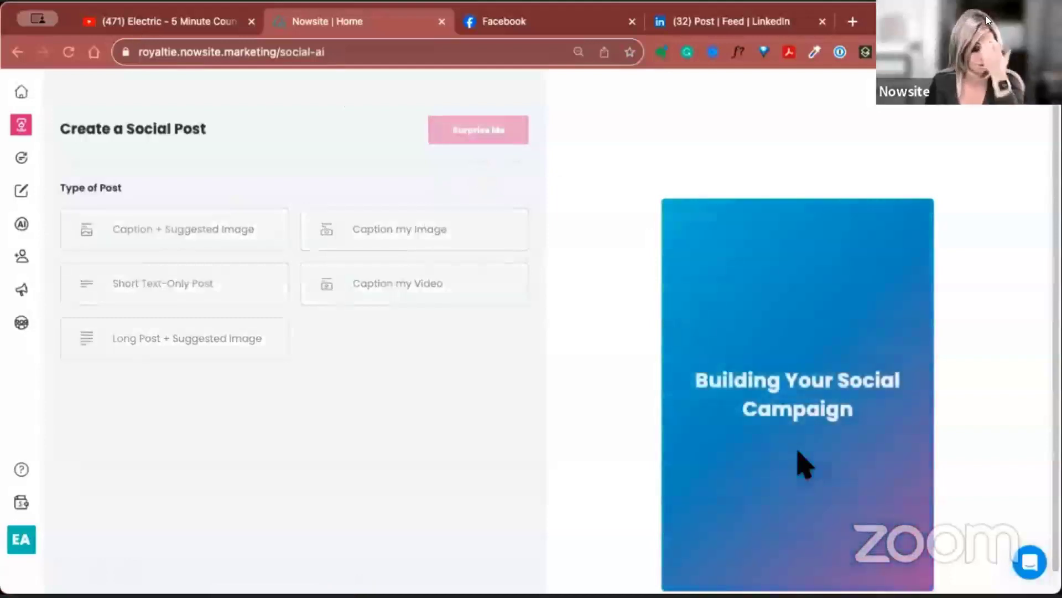
scroll(754, 493, "down", 1)
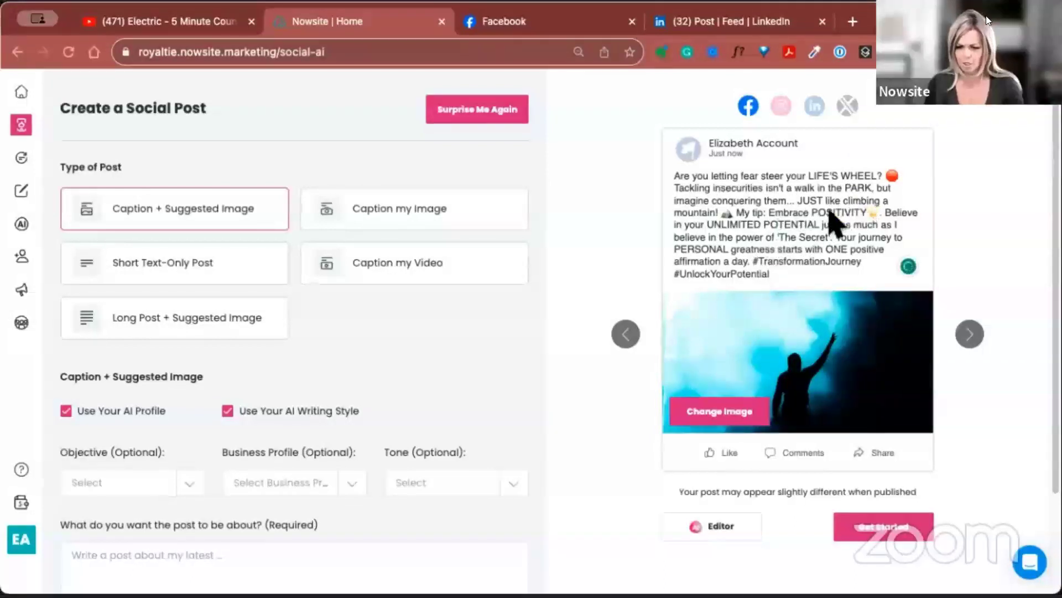
Draft the editor instruction "Rewrite this without the word "conquering"" for the caption and look at the available tone options
left_click_drag(762, 201, 714, 200)
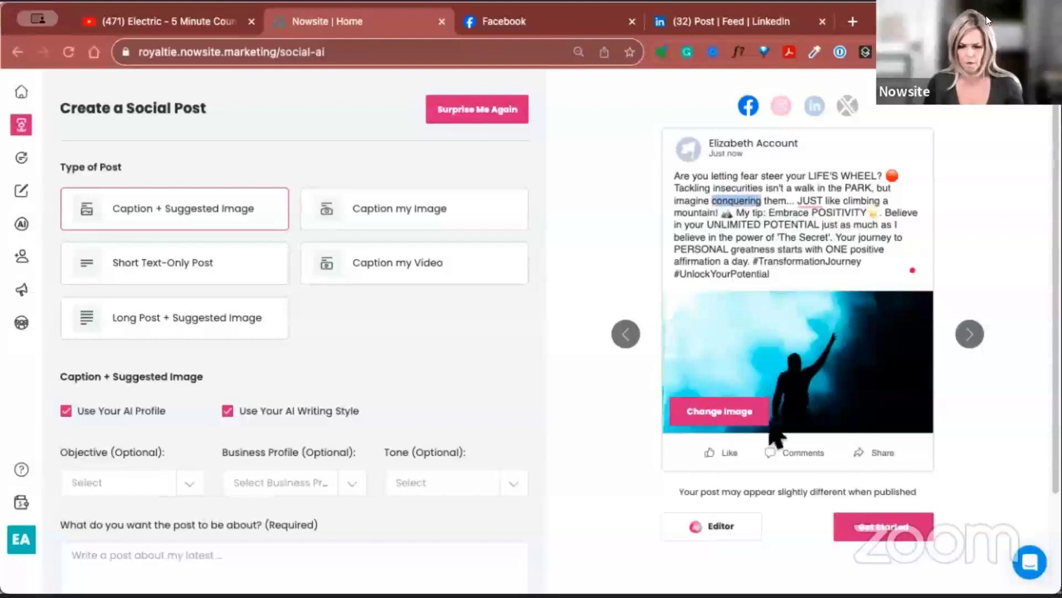
left_click(711, 530)
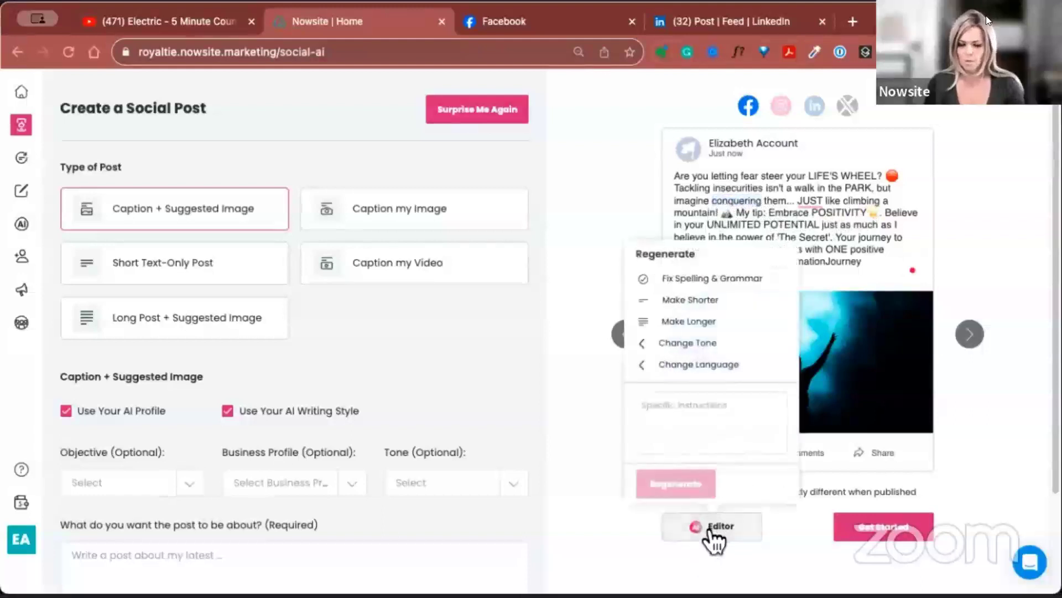
left_click(686, 422)
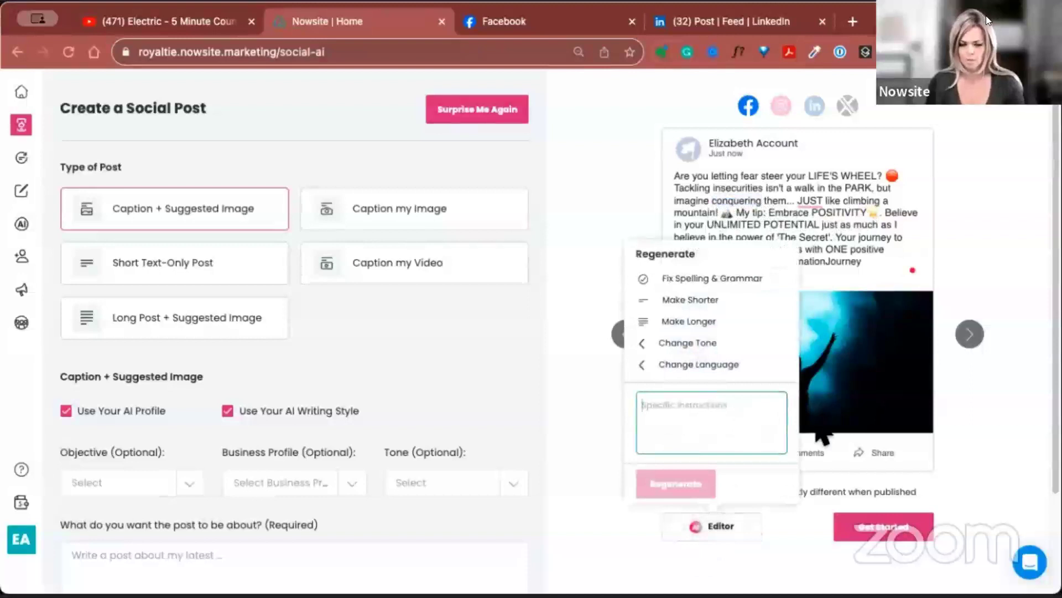
type("Re")
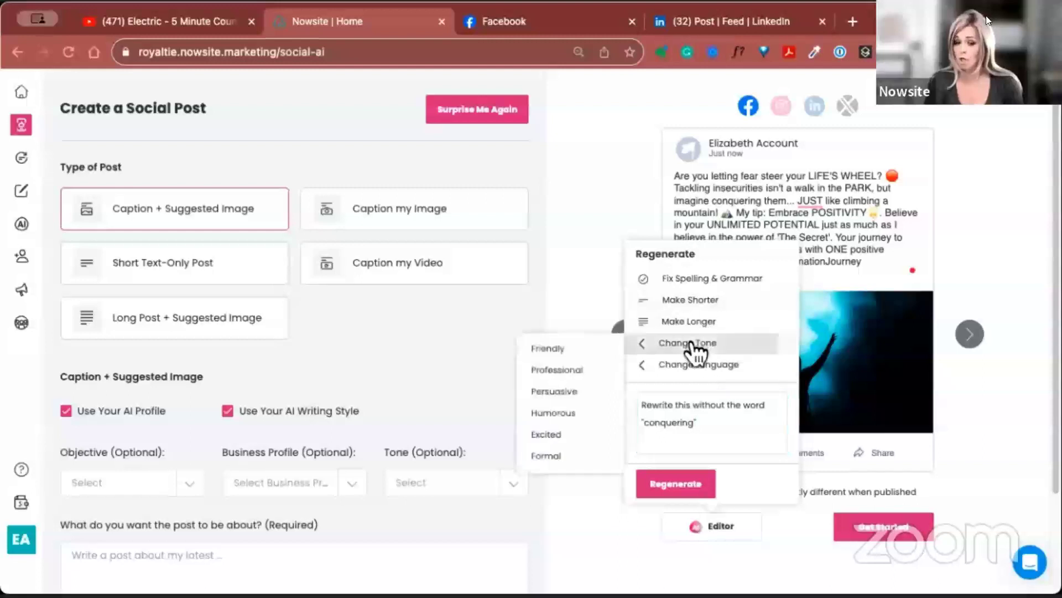
mouse_move(692, 370)
mouse_move(689, 344)
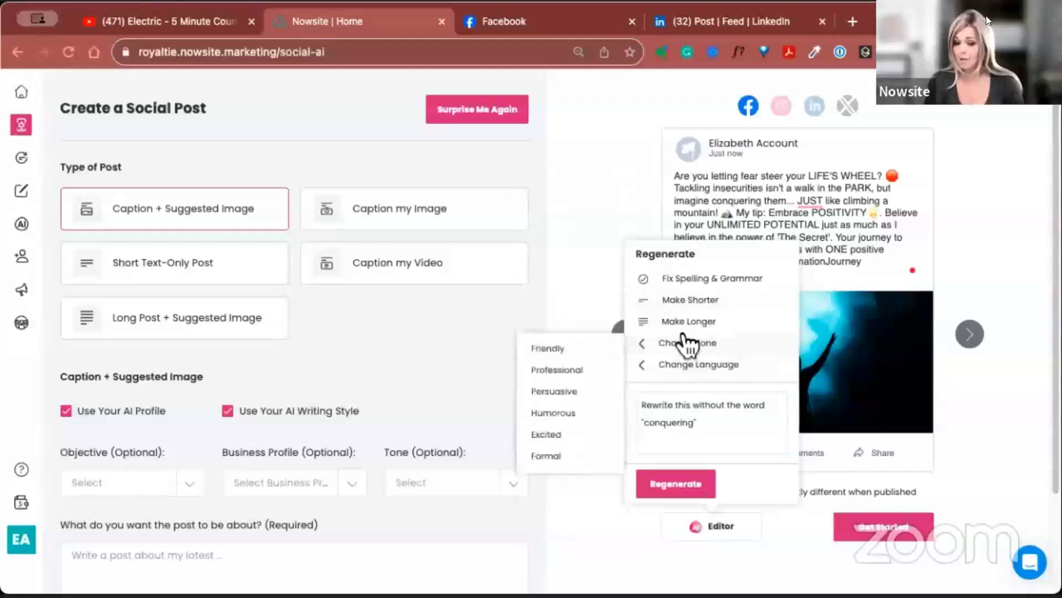
left_click(631, 157)
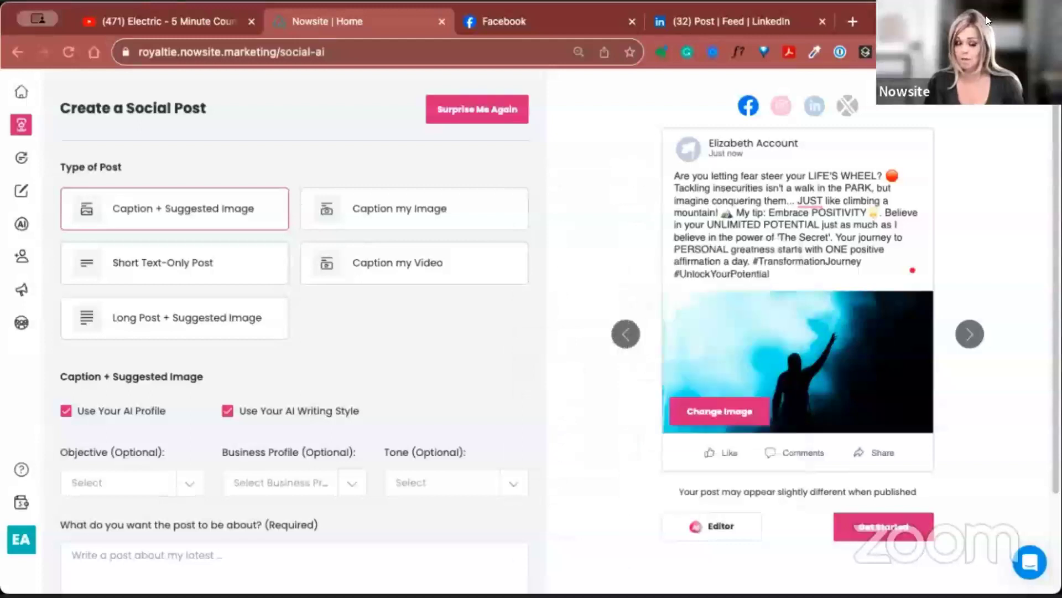
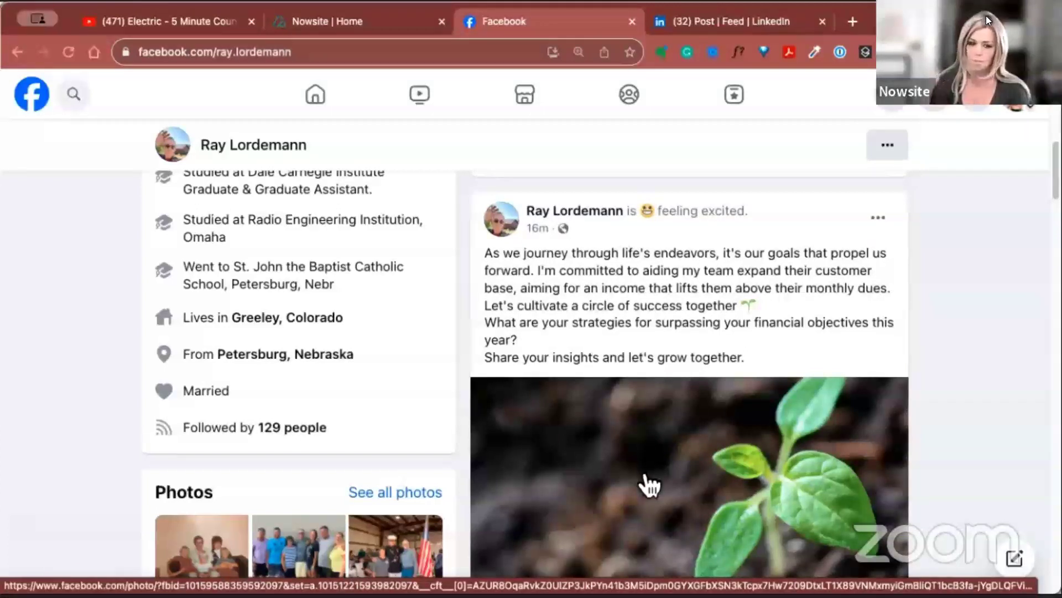
Return to Nowsite and generate a new social post with Surprise Me Again
left_click(303, 22)
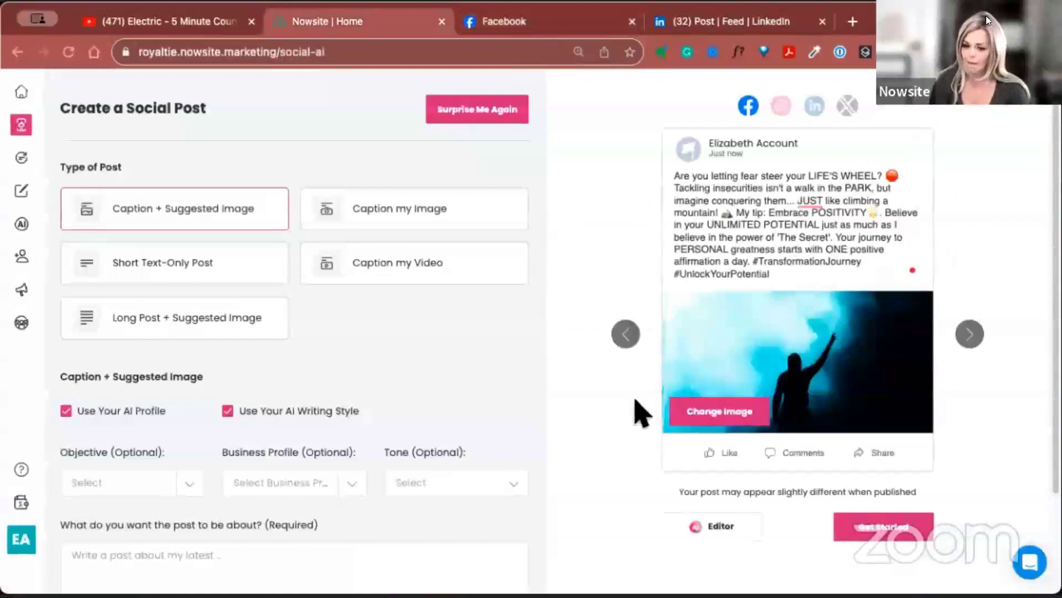
scroll(642, 412, "down", 5)
left_click(474, 544)
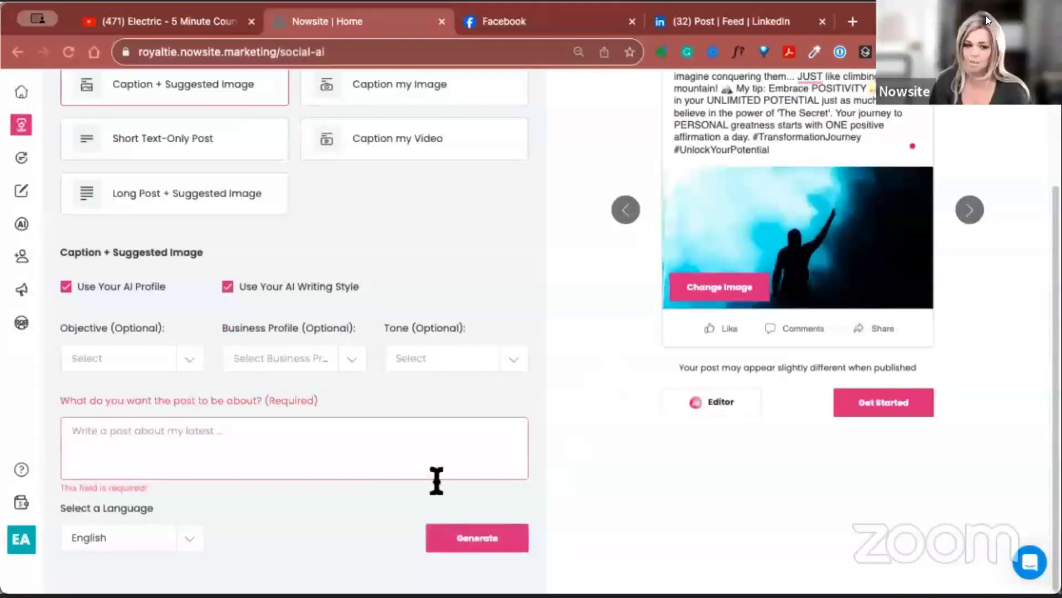
scroll(487, 426, "up", 6)
left_click(468, 134)
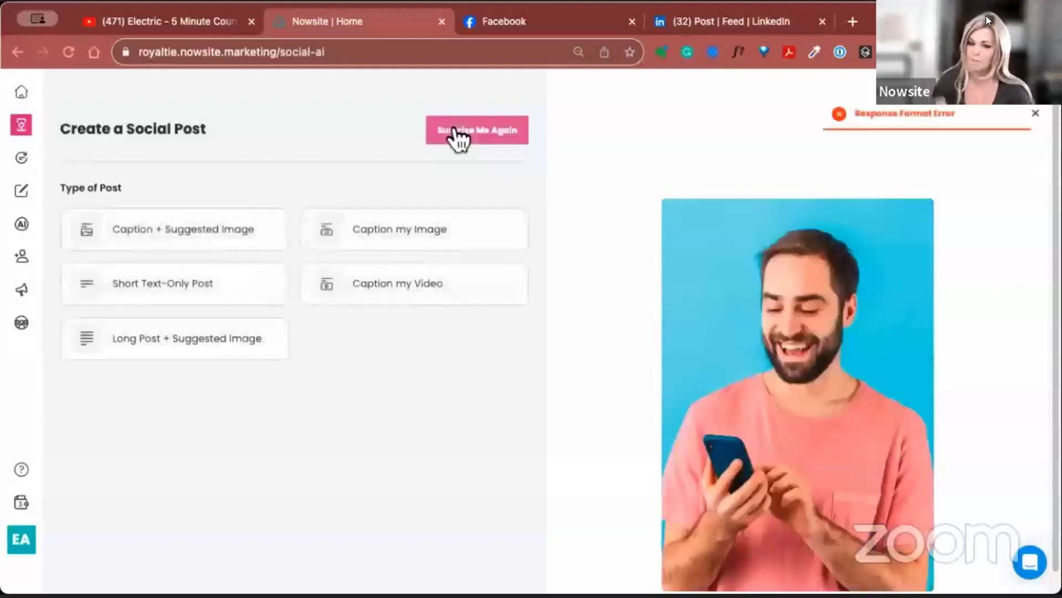
left_click(457, 132)
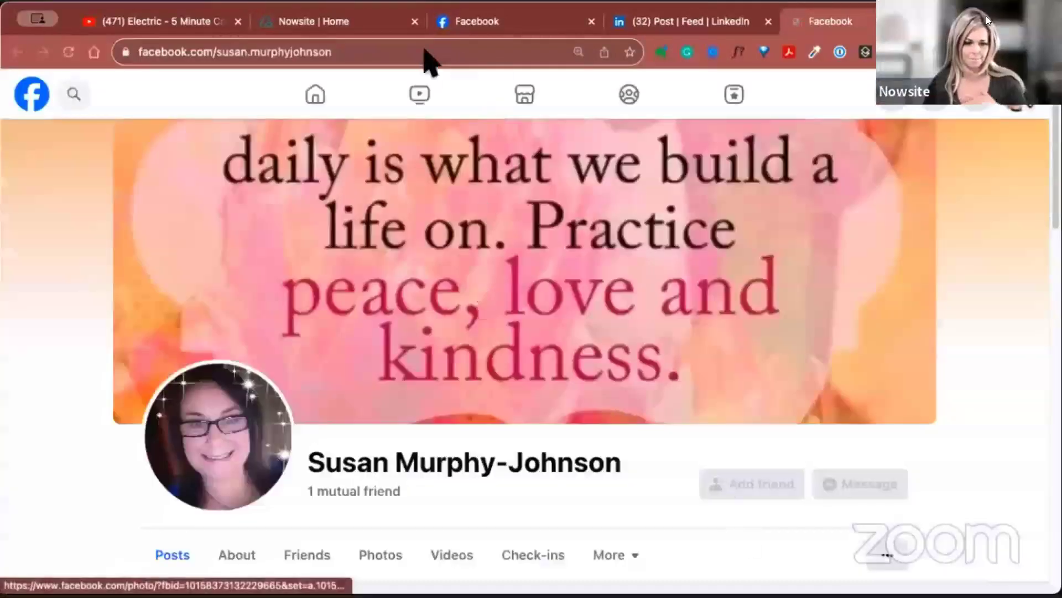
Examine the caption and image of the latest post on the member's Facebook profile, along with the post before it
scroll(465, 87, "down", 4)
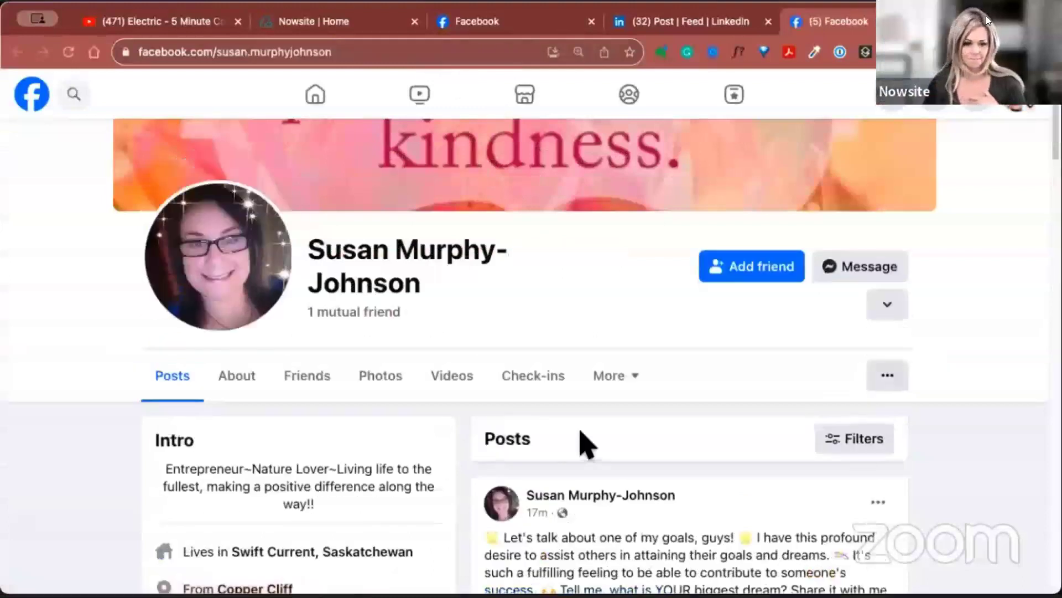
scroll(588, 442, "down", 8)
scroll(582, 443, "up", 3)
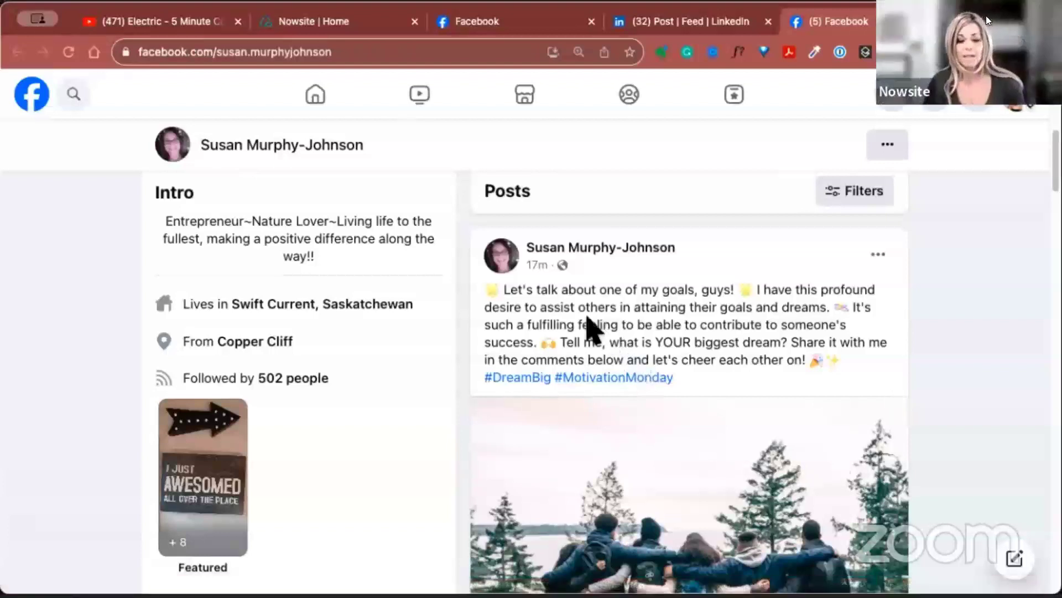
scroll(595, 318, "down", 1)
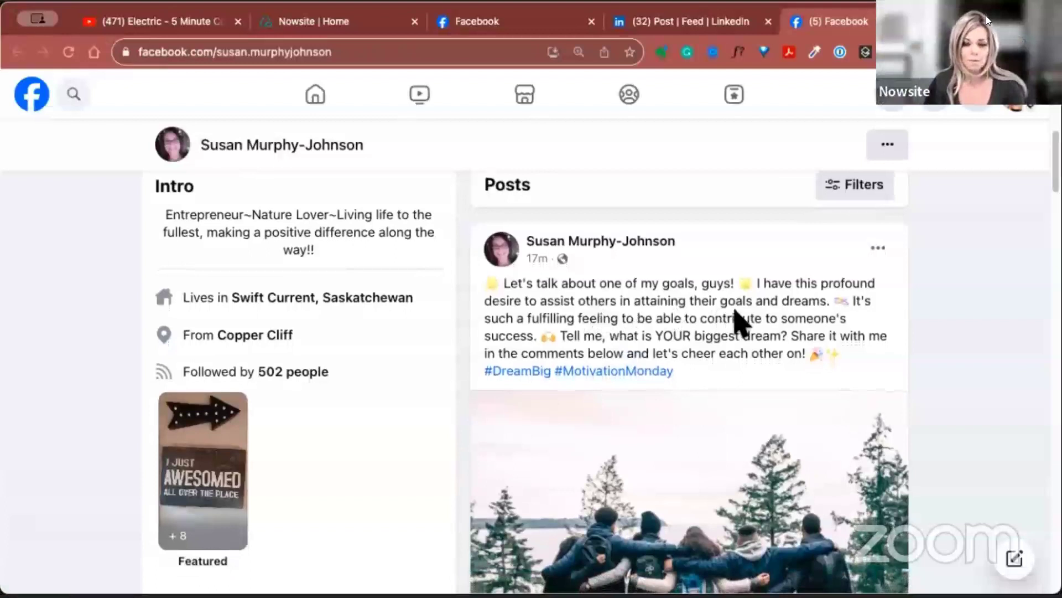
scroll(562, 334, "down", 1)
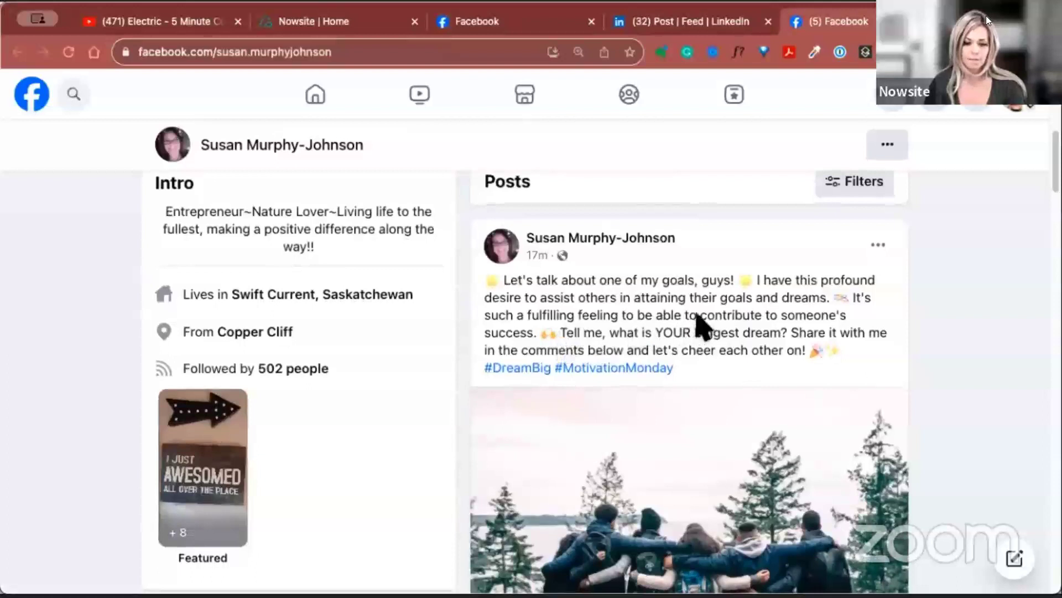
scroll(612, 339, "down", 1)
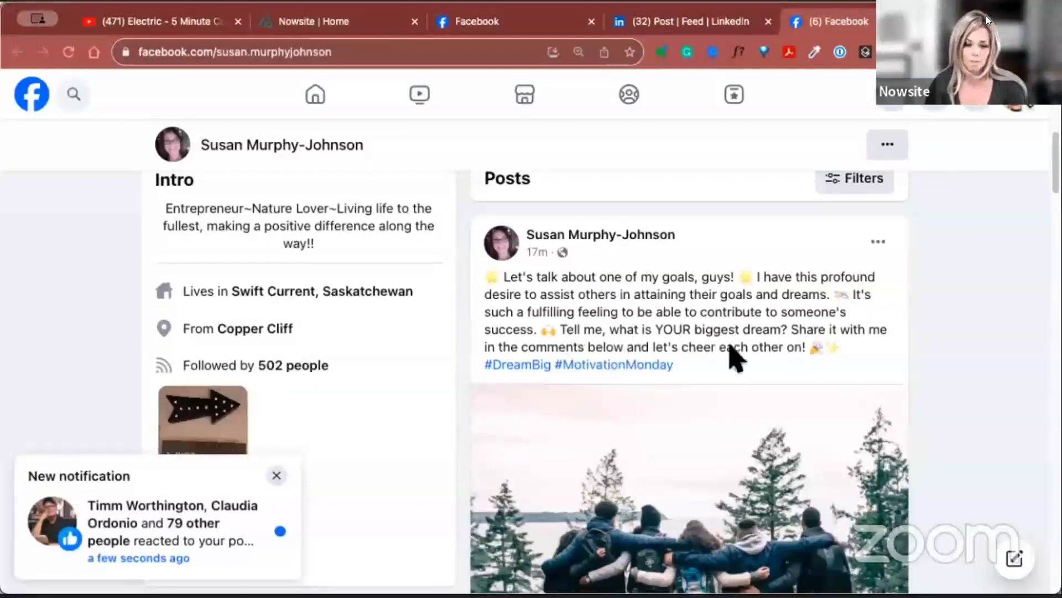
scroll(795, 368, "down", 7)
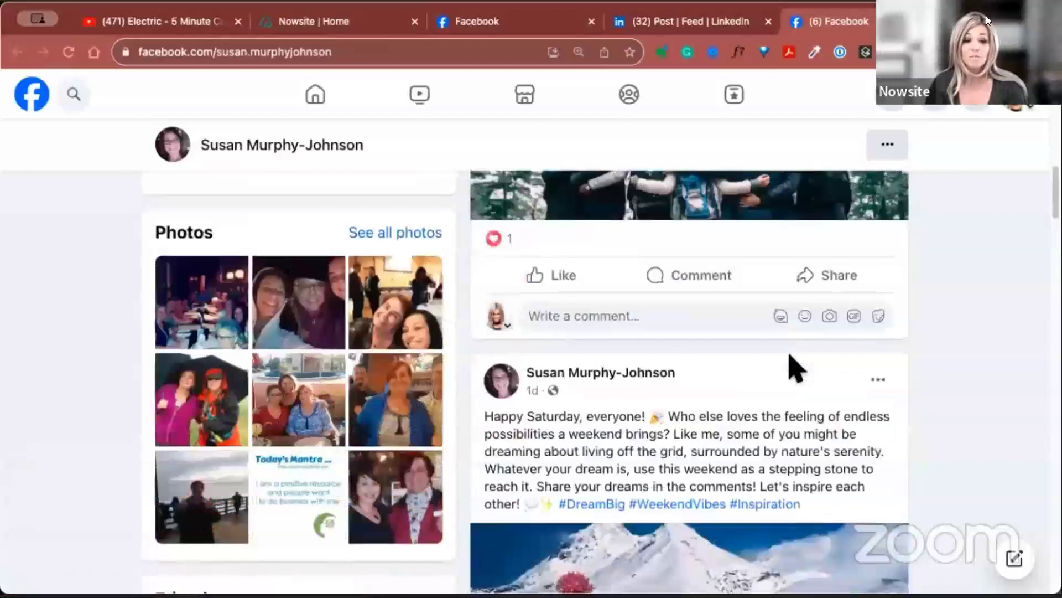
scroll(792, 372, "up", 5)
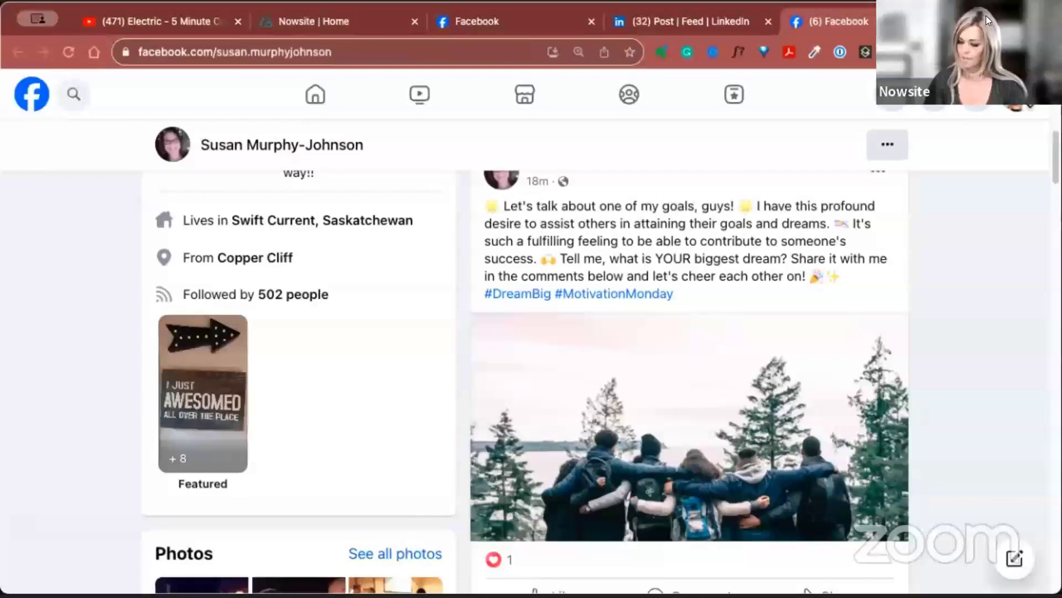
Search Facebook for a friend by name and open the profile to read the latest post
left_click(74, 94)
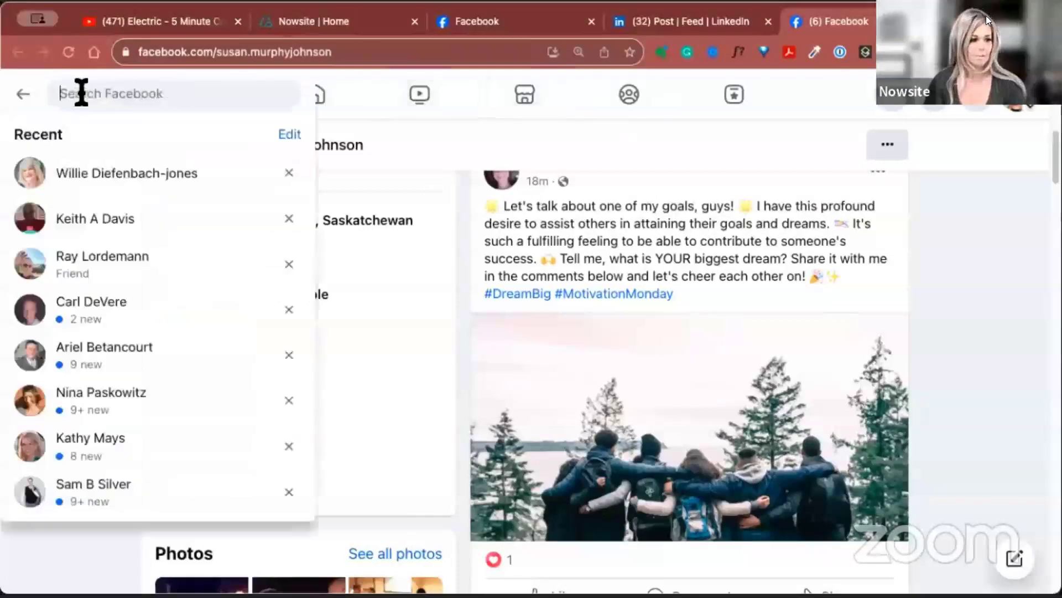
type("chery")
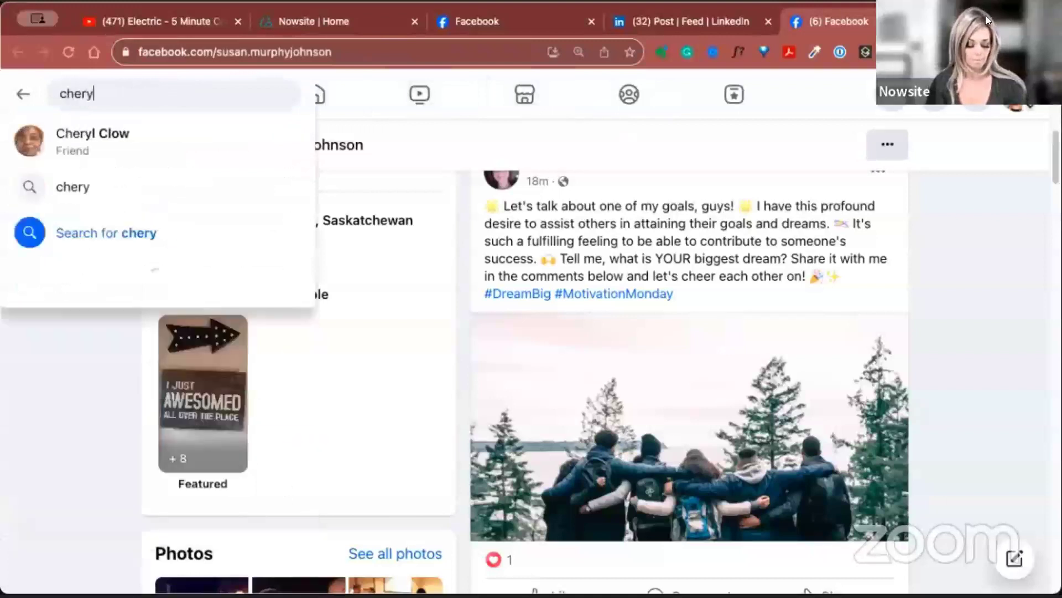
type("l cl")
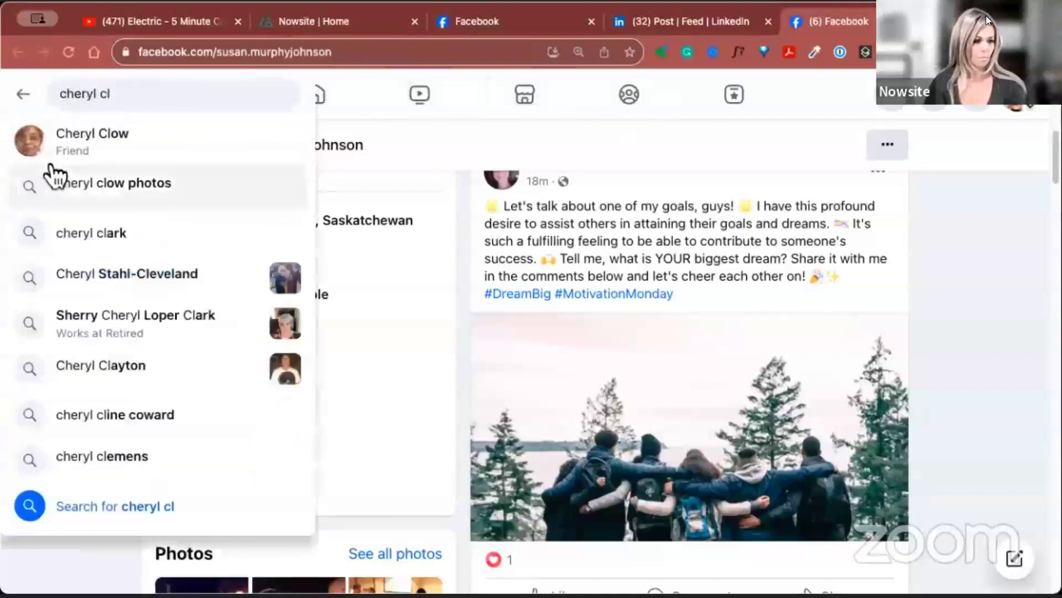
key("Escape")
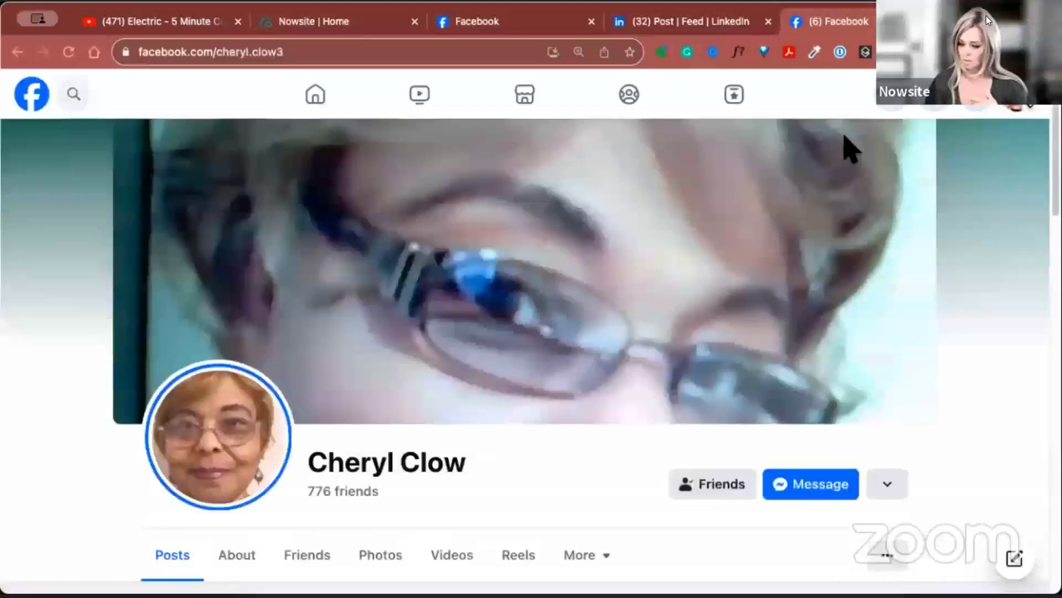
scroll(327, 434, "down", 10)
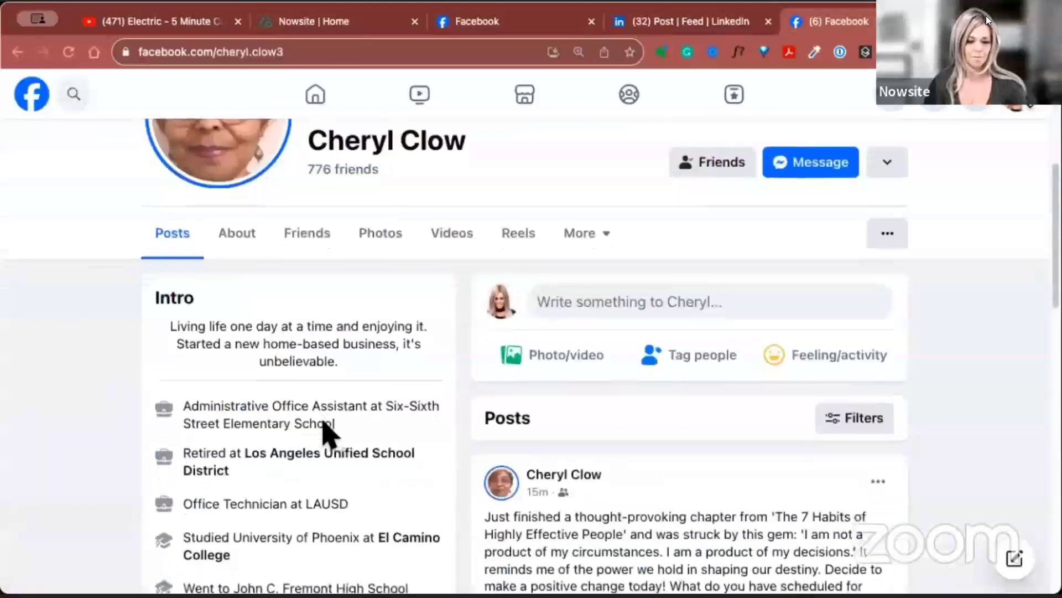
scroll(323, 423, "down", 5)
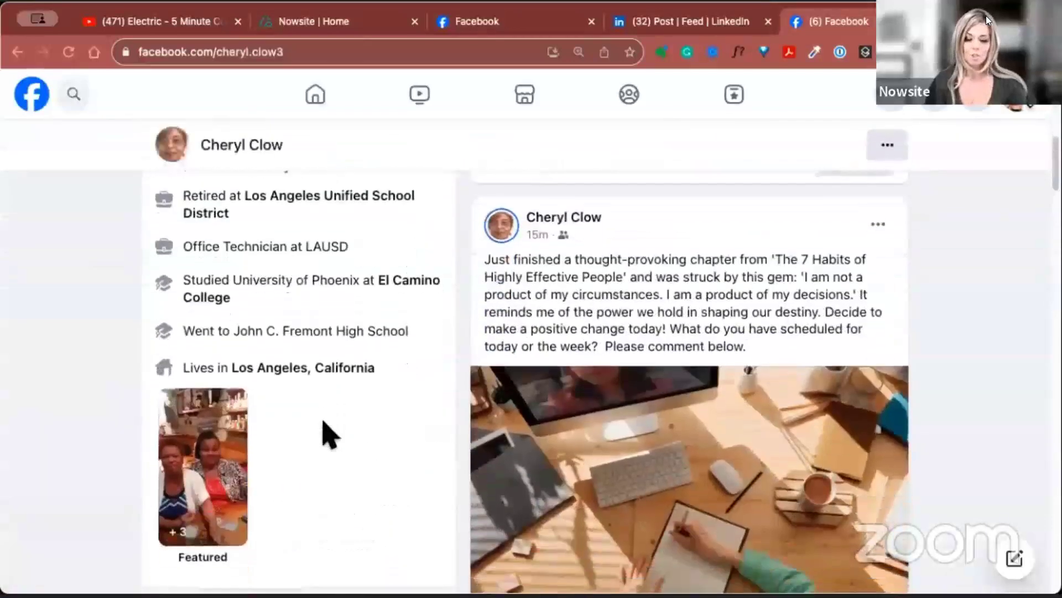
scroll(327, 434, "up", 5)
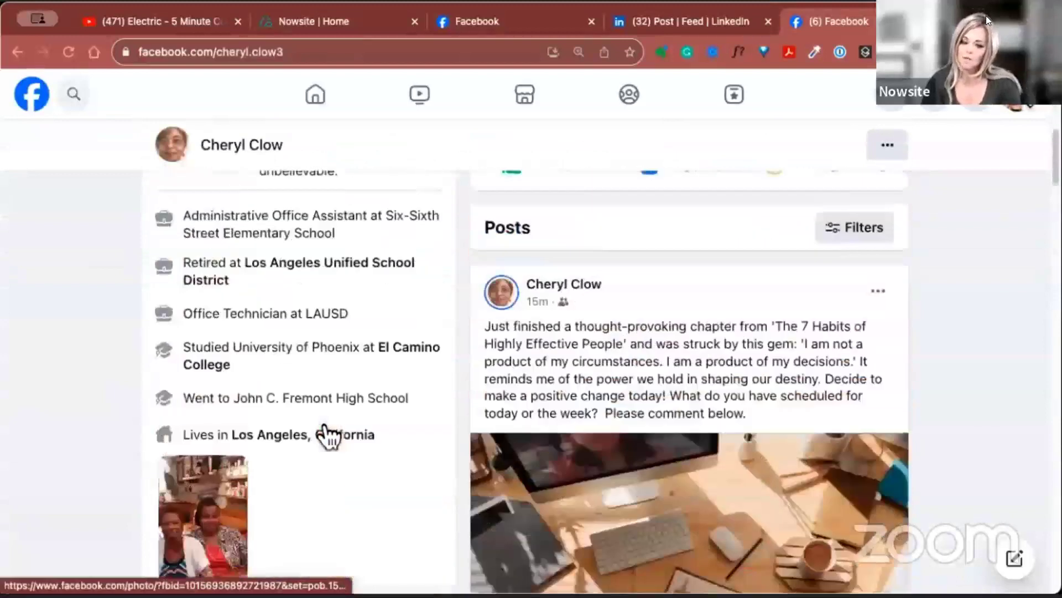
scroll(327, 433, "down", 1)
scroll(326, 433, "down", 2)
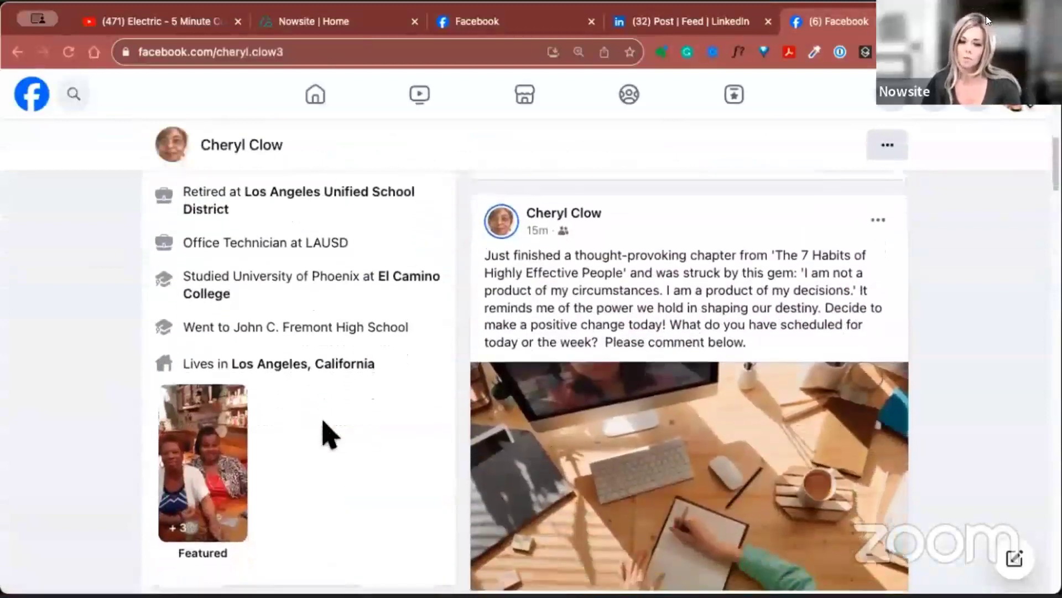
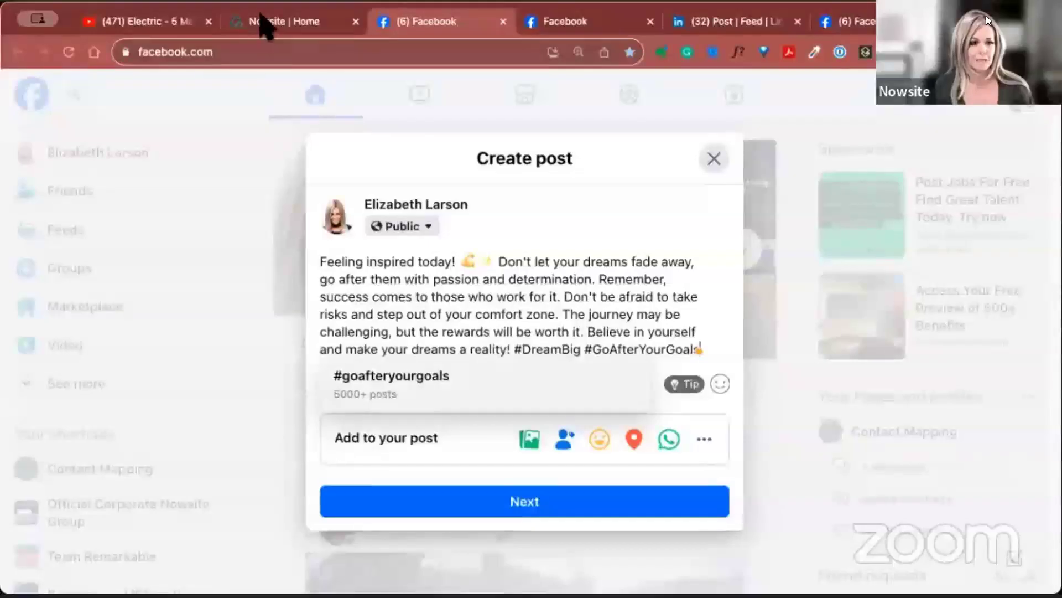
Switch back to Nowsite, open Train myAI and review the writing style sliders under Write Like Me
left_click(262, 22)
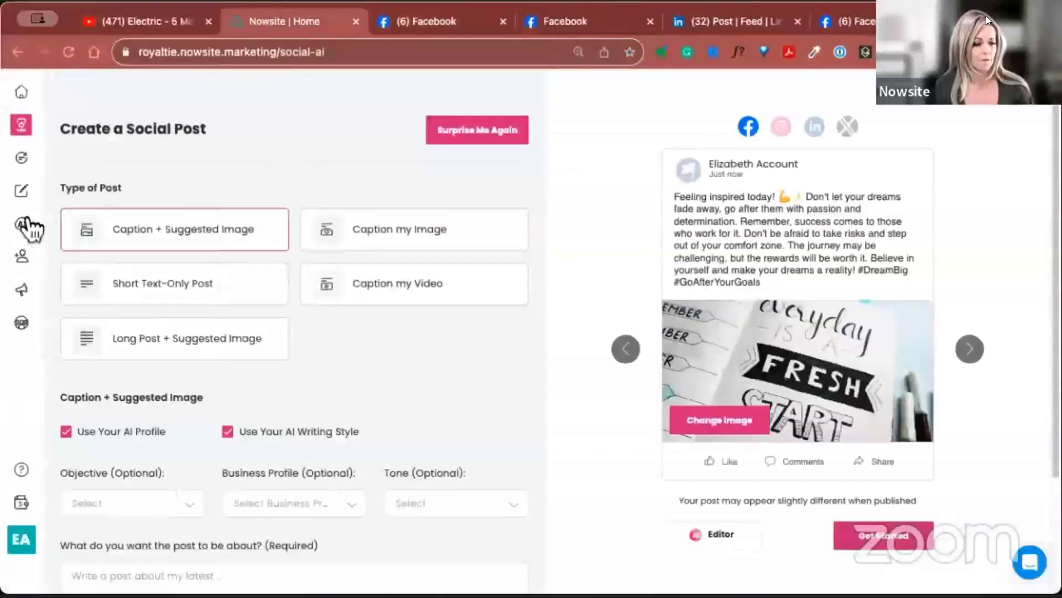
mouse_move(21, 222)
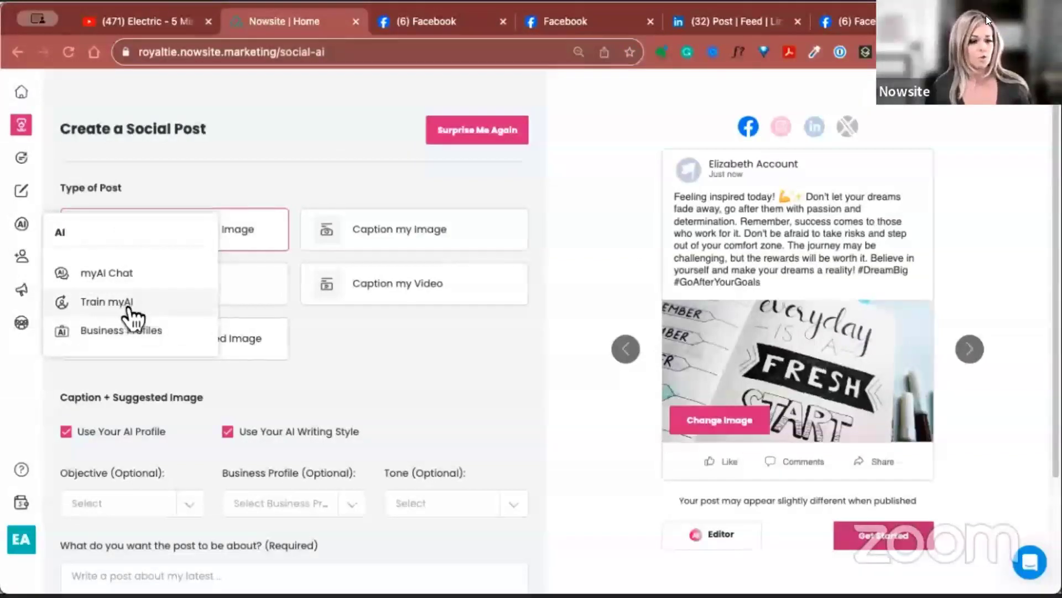
left_click(106, 302)
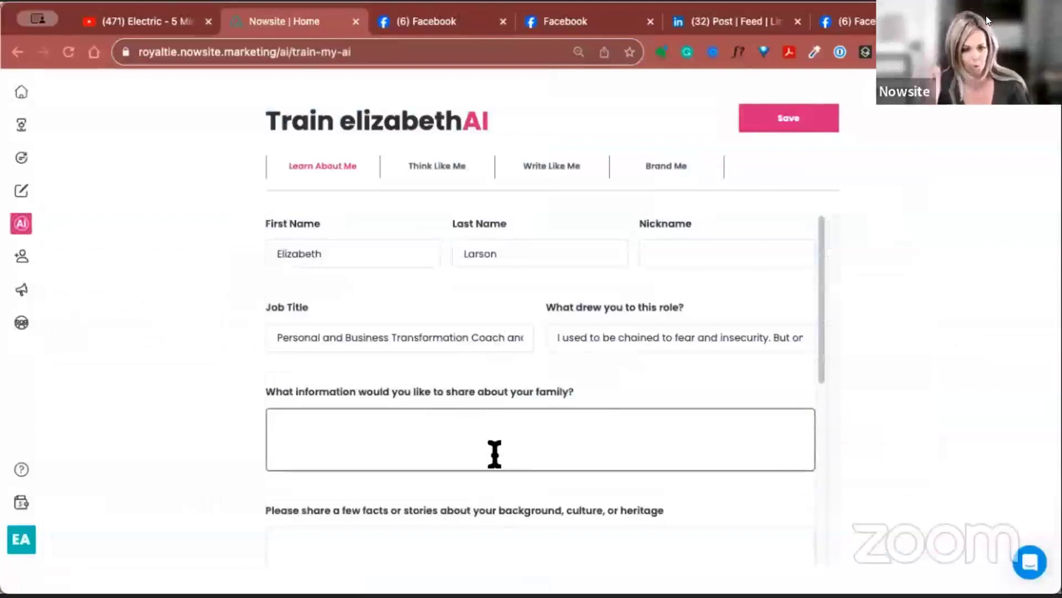
left_click(535, 168)
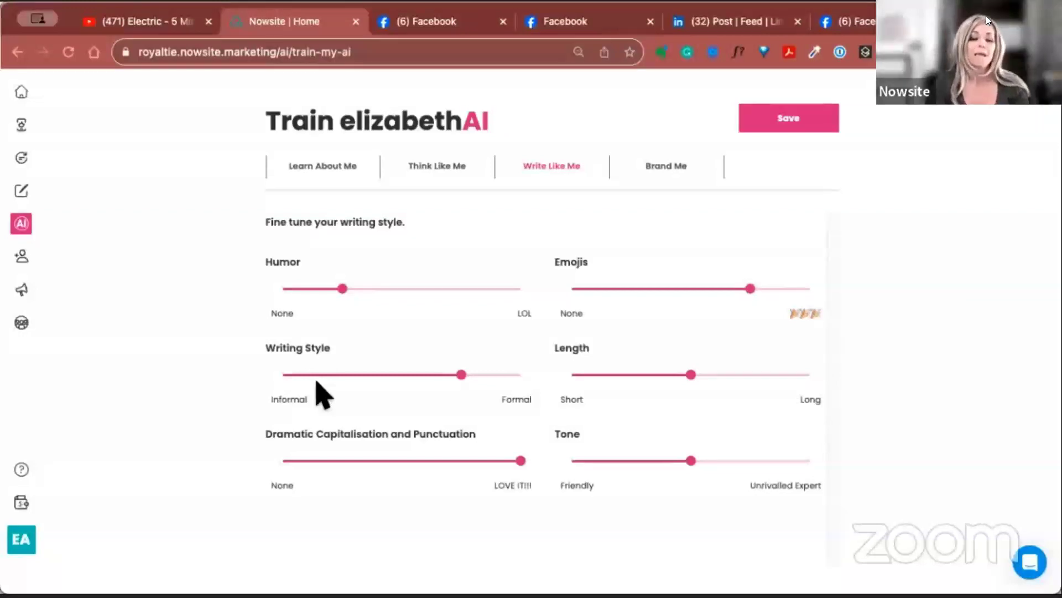
left_click_drag(459, 369, 461, 374)
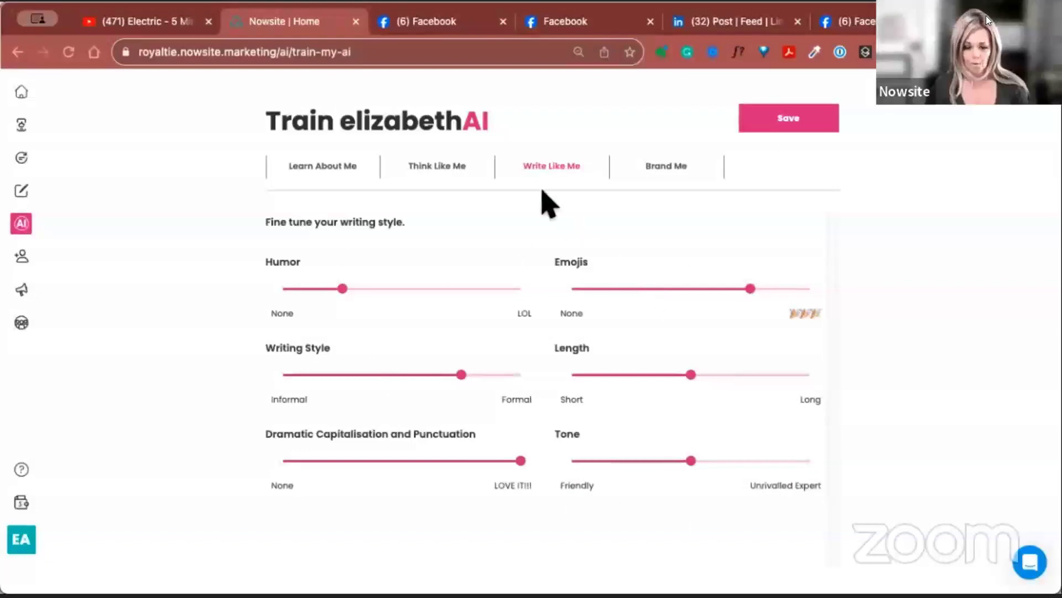
Review the interests and favorite popular figures listed under Think Like Me
left_click(449, 180)
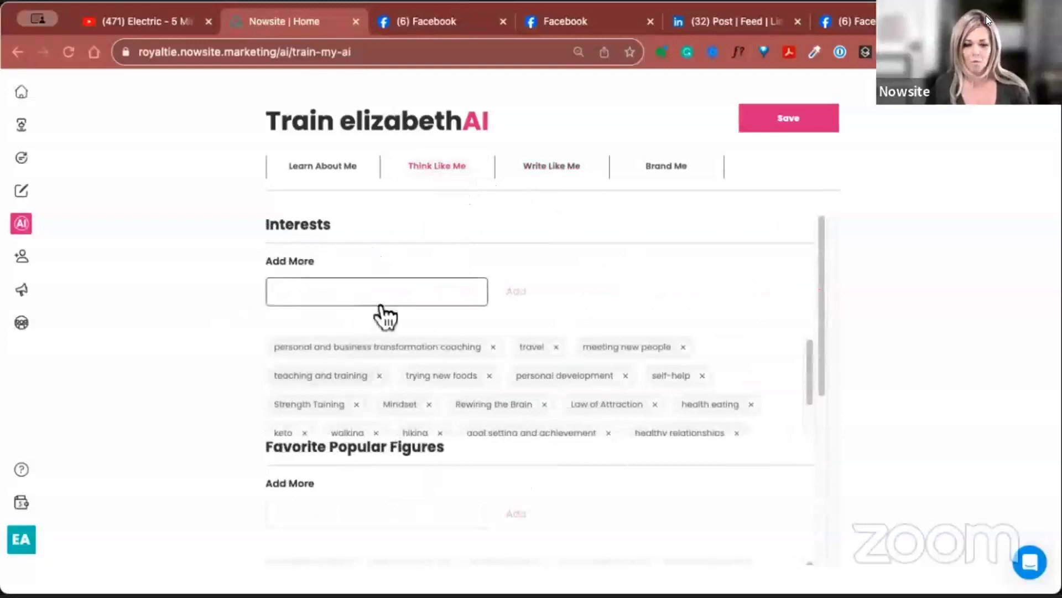
scroll(380, 316, "down", 5)
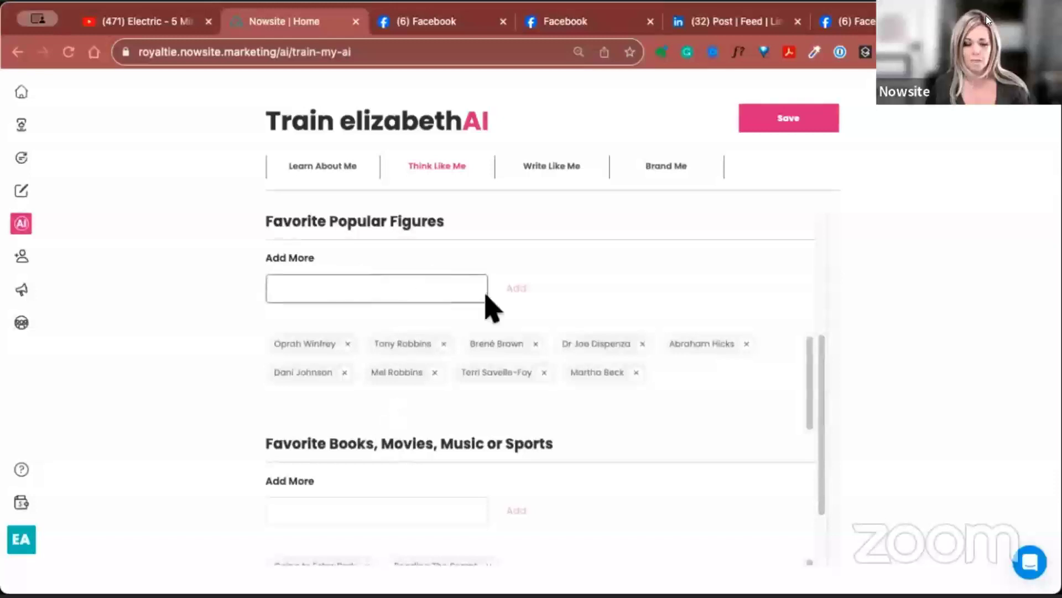
scroll(463, 482, "up", 3)
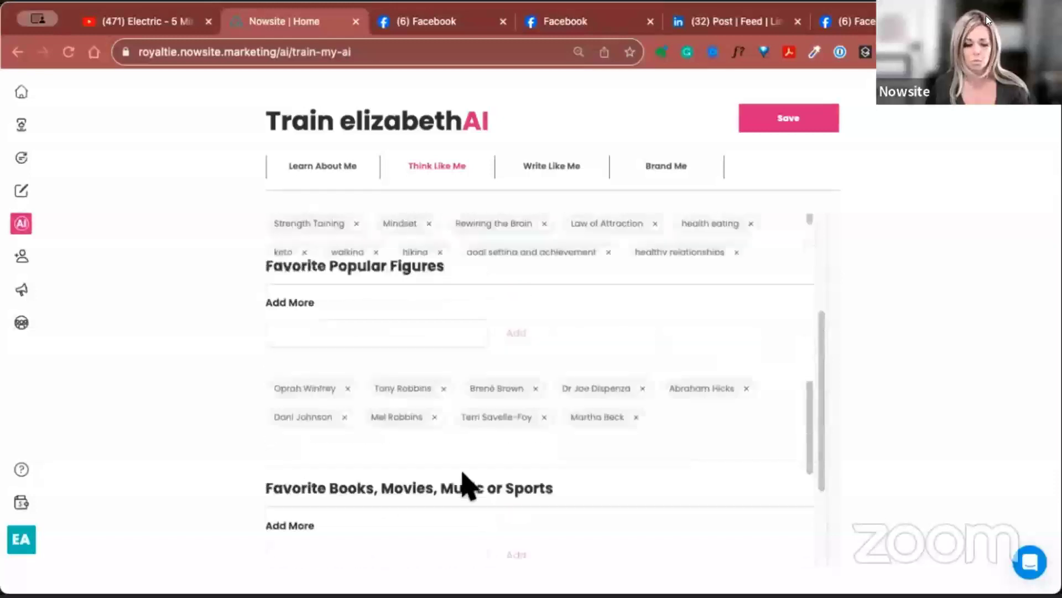
Review the personal background questions and the Goals & Dreams entries under Learn About Me
scroll(394, 282, "up", 5)
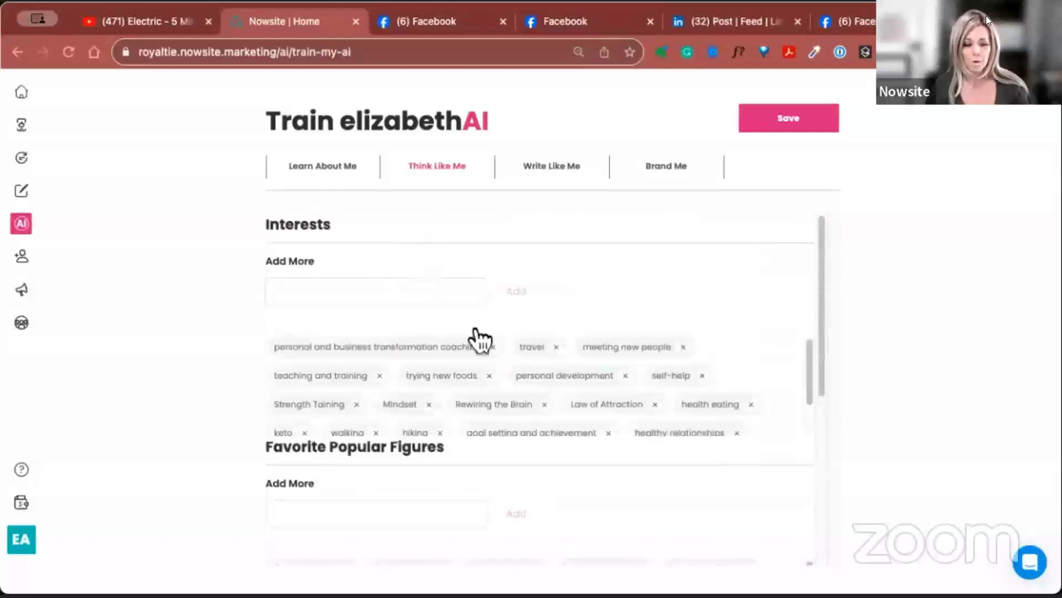
left_click(351, 169)
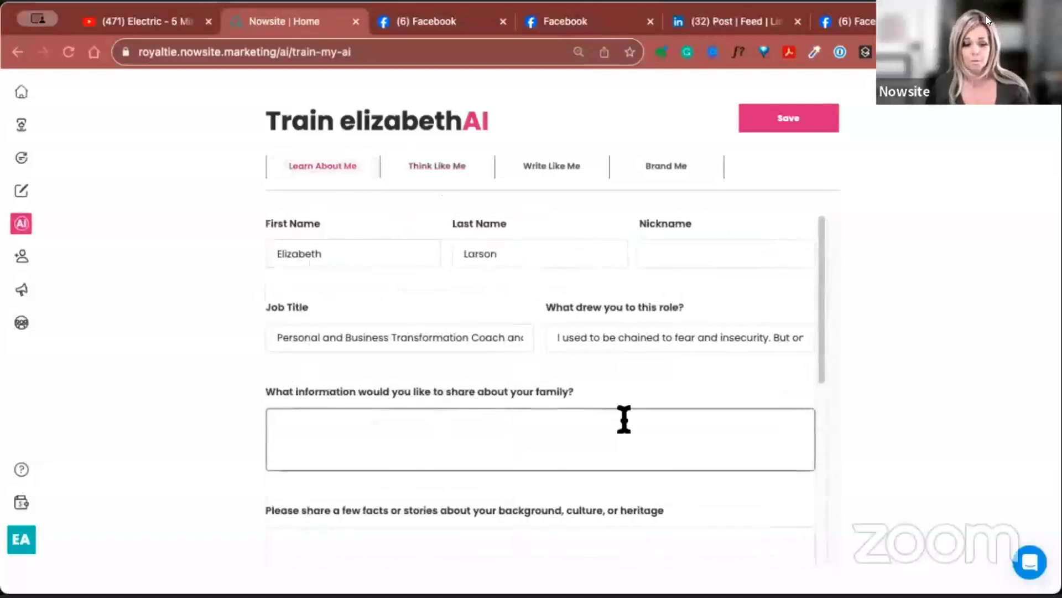
scroll(616, 429, "down", 1)
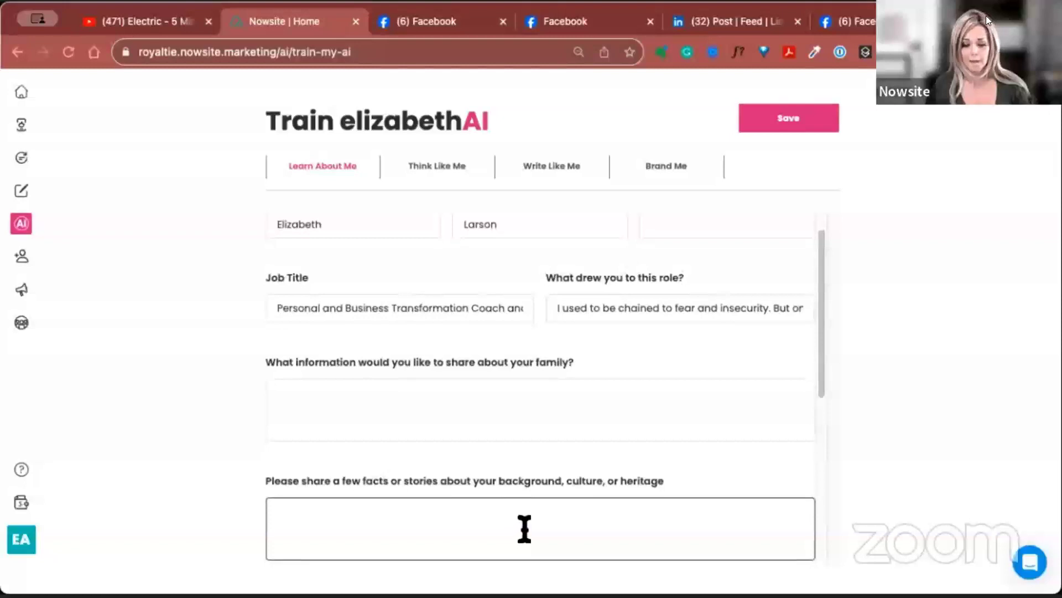
scroll(525, 529, "down", 5)
scroll(524, 529, "down", 5)
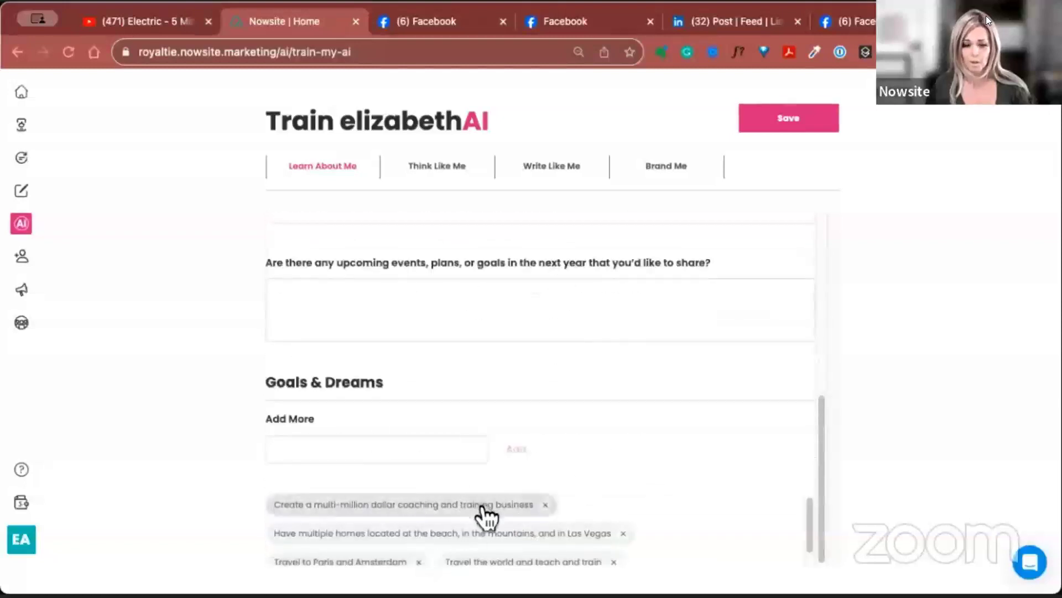
scroll(880, 426, "up", 1)
scroll(880, 426, "up", 15)
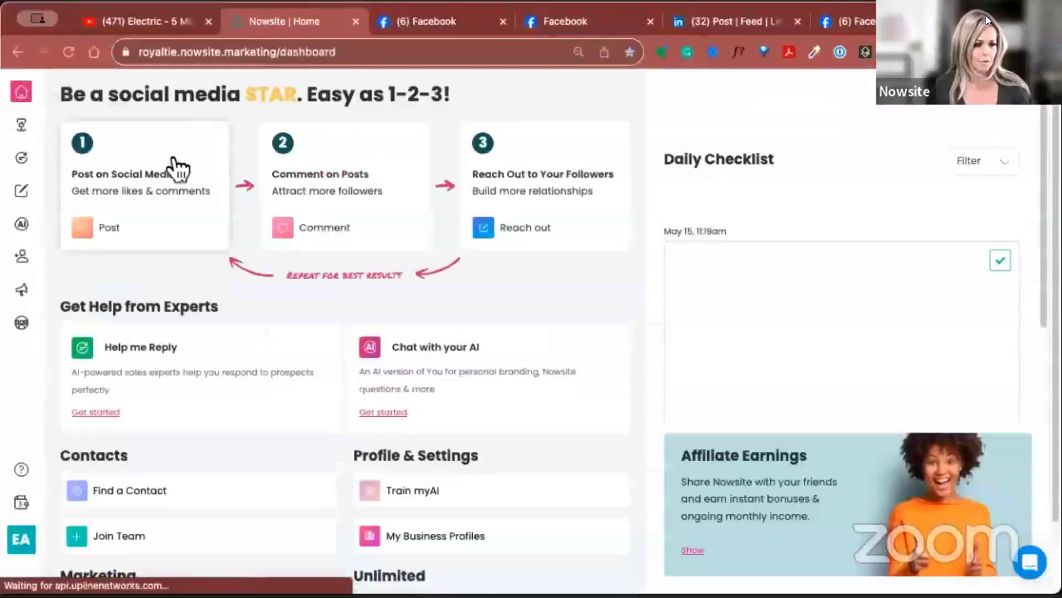
Start a new social media post from the dashboard and generate a Surprise Me caption with a suggested image
left_click(178, 166)
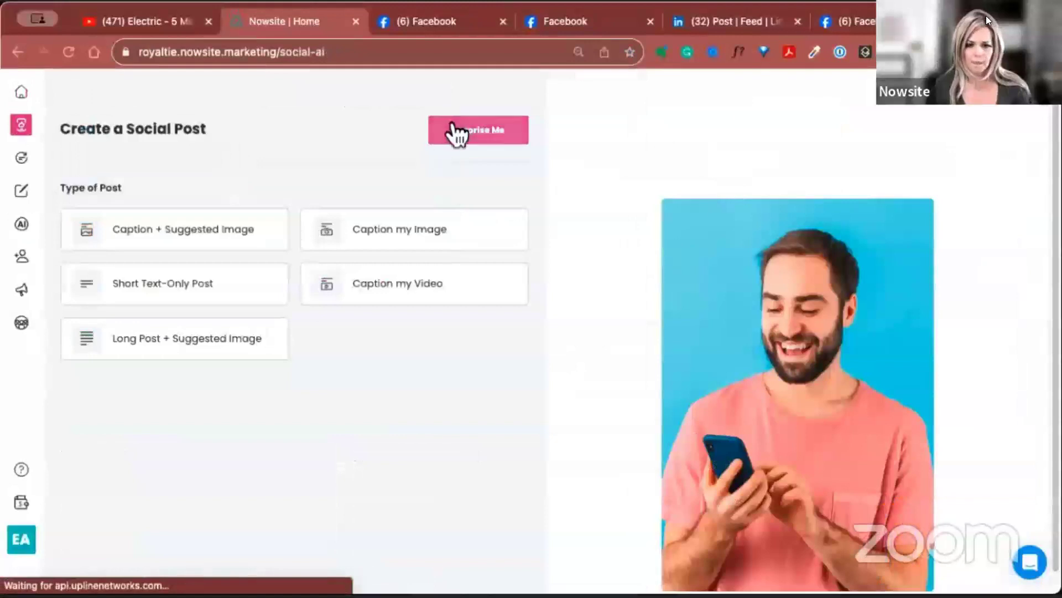
left_click(455, 133)
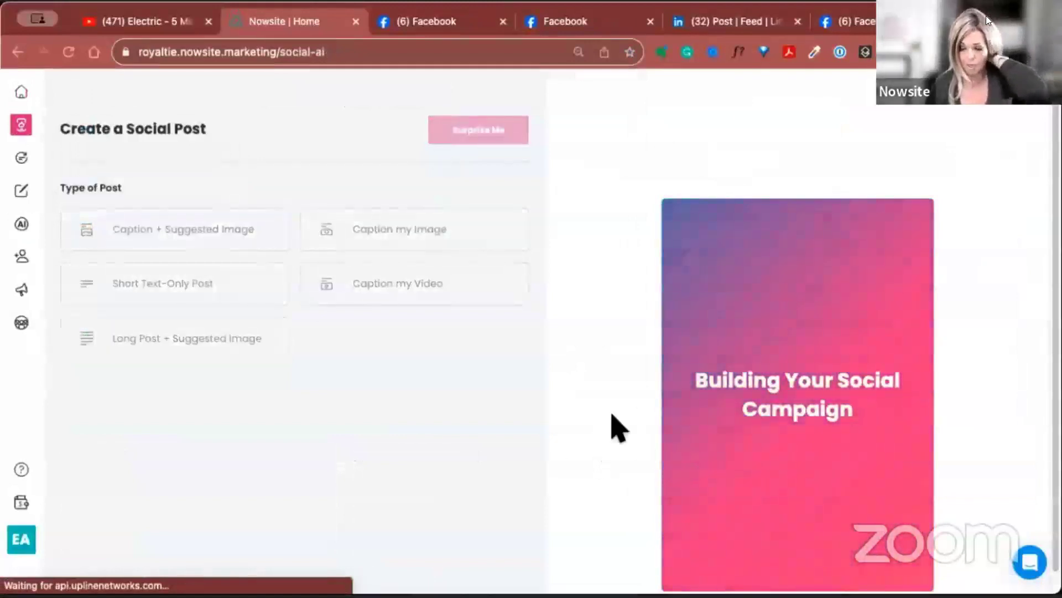
scroll(553, 434, "down", 1)
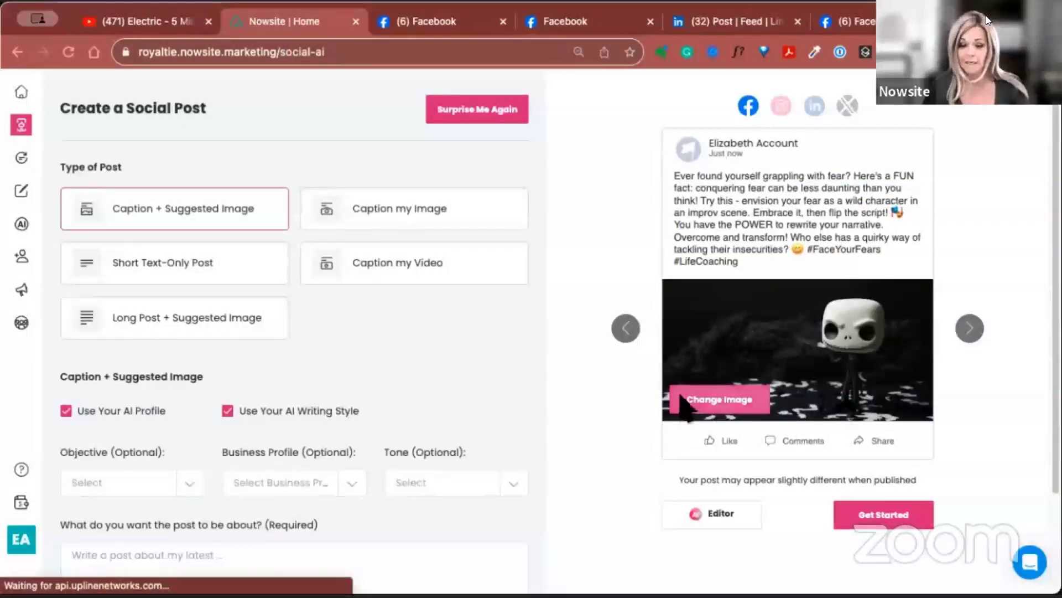
Start changing the generated post's image, look through My Images, and run an Image Search on Pixabay for "happy people"
left_click(700, 408)
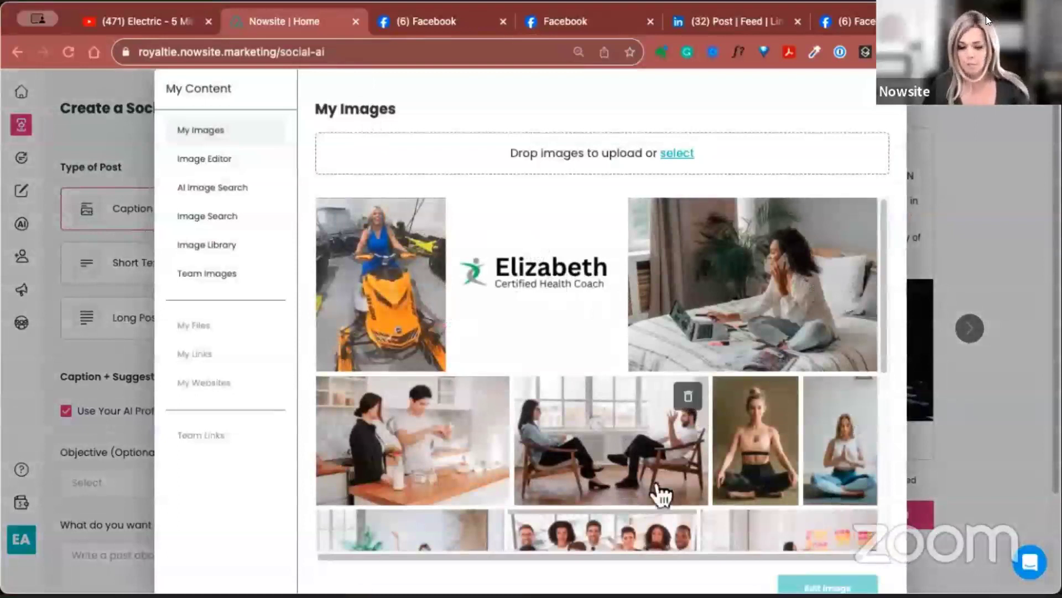
scroll(650, 482, "down", 5)
scroll(652, 482, "up", 5)
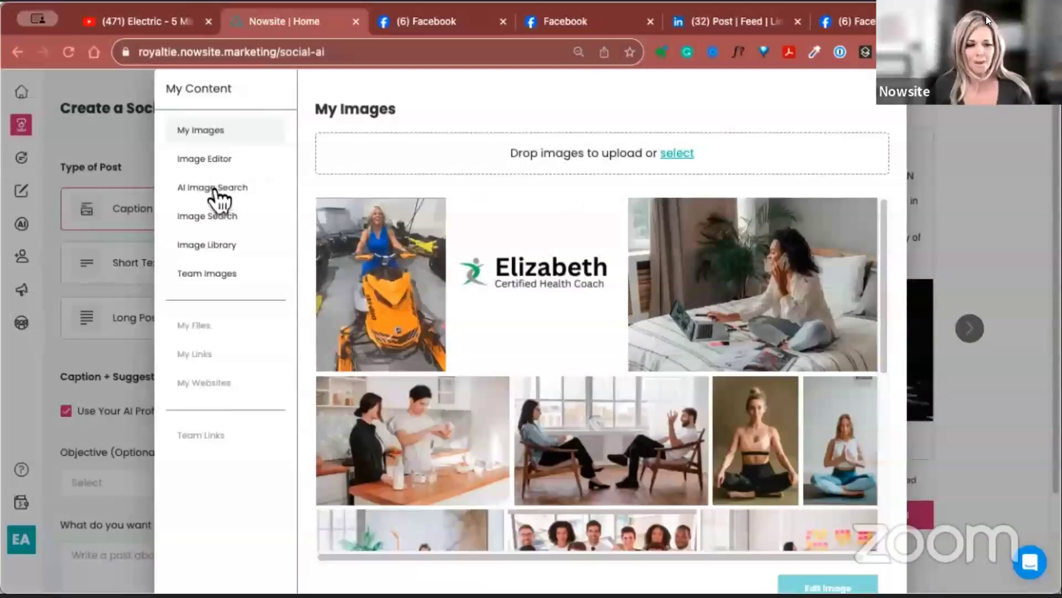
left_click(203, 220)
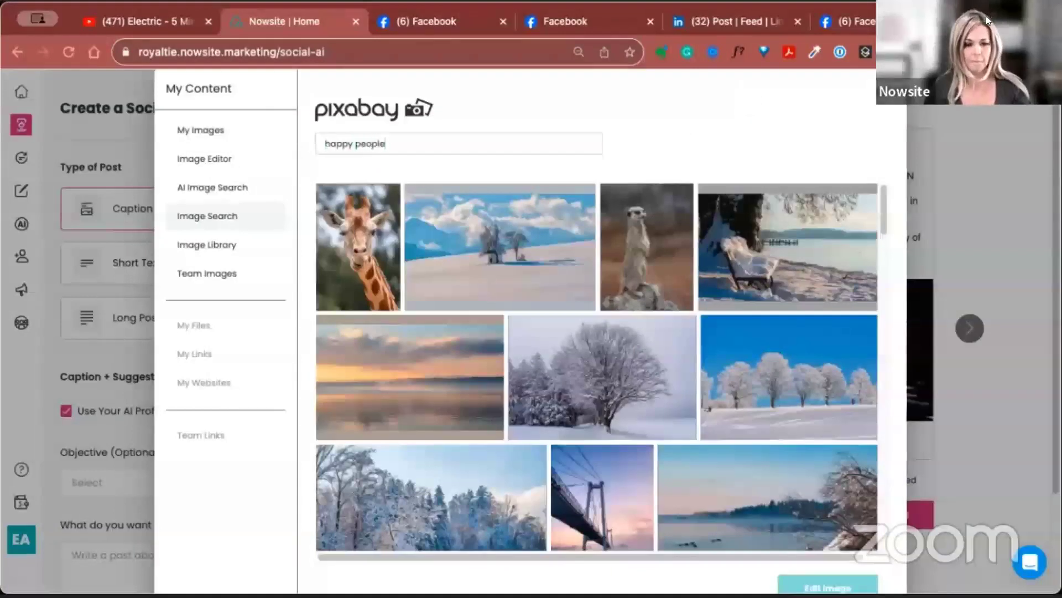
key("Return")
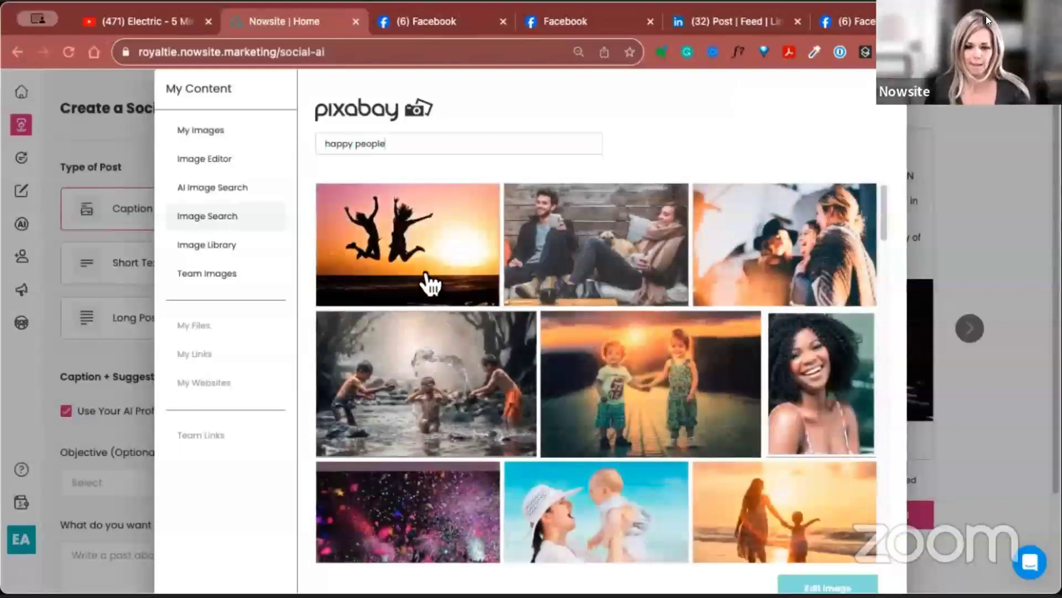
Choose the picture of the man with a smiling and a frowning face and add it at full size to the post
scroll(658, 310, "down", 3)
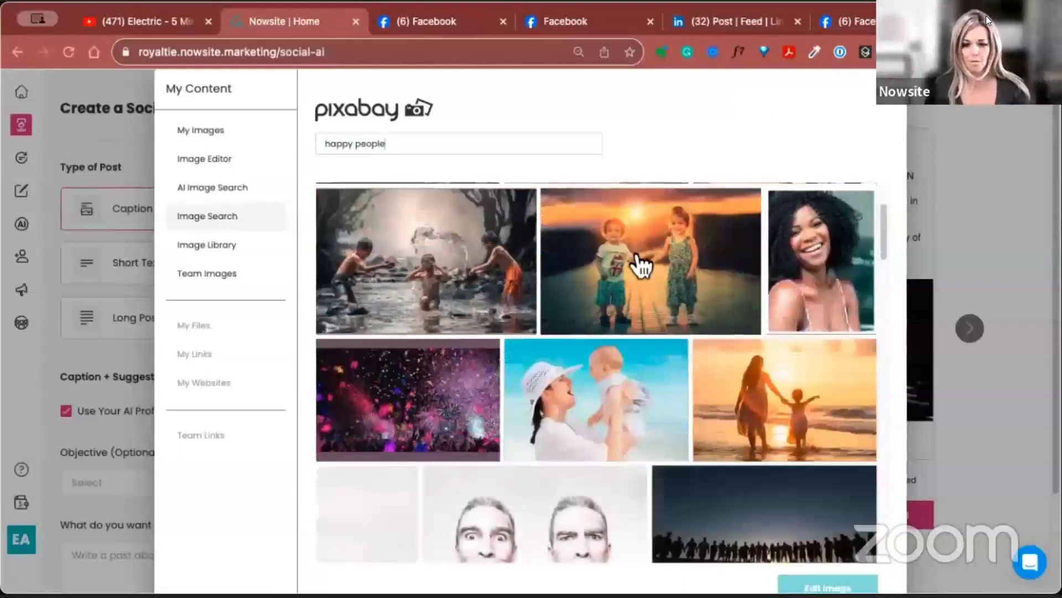
scroll(608, 426, "down", 3)
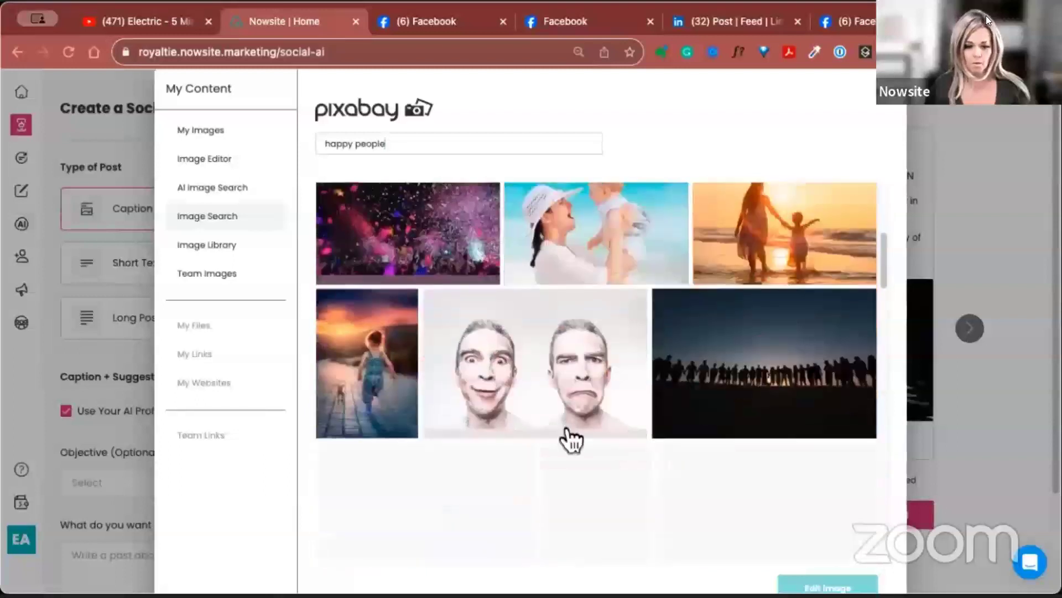
scroll(565, 431, "down", 1)
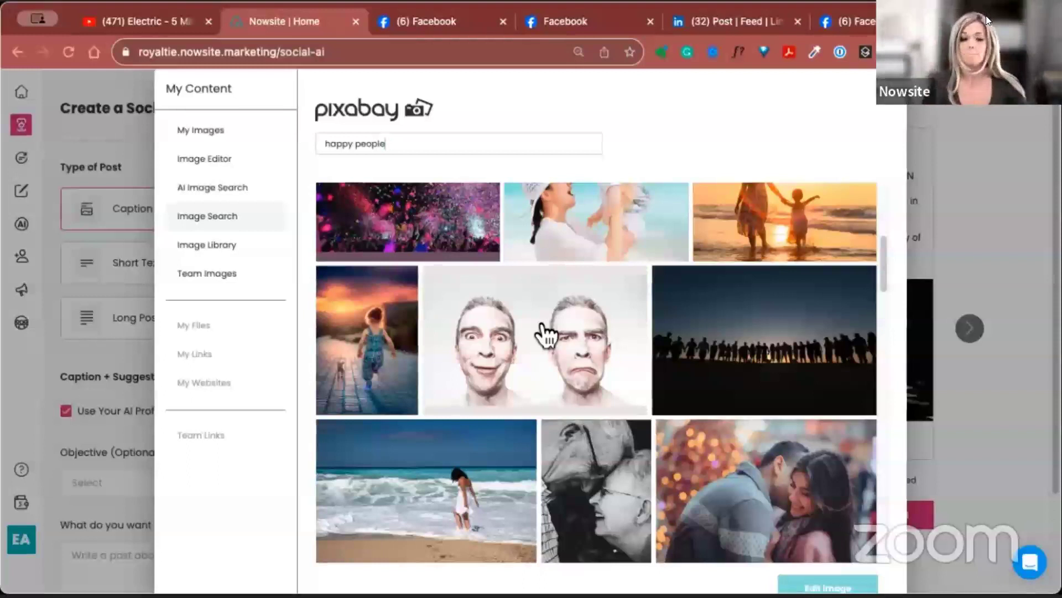
scroll(588, 338, "down", 5)
scroll(573, 307, "down", 10)
scroll(603, 415, "up", 1)
scroll(570, 415, "down", 7)
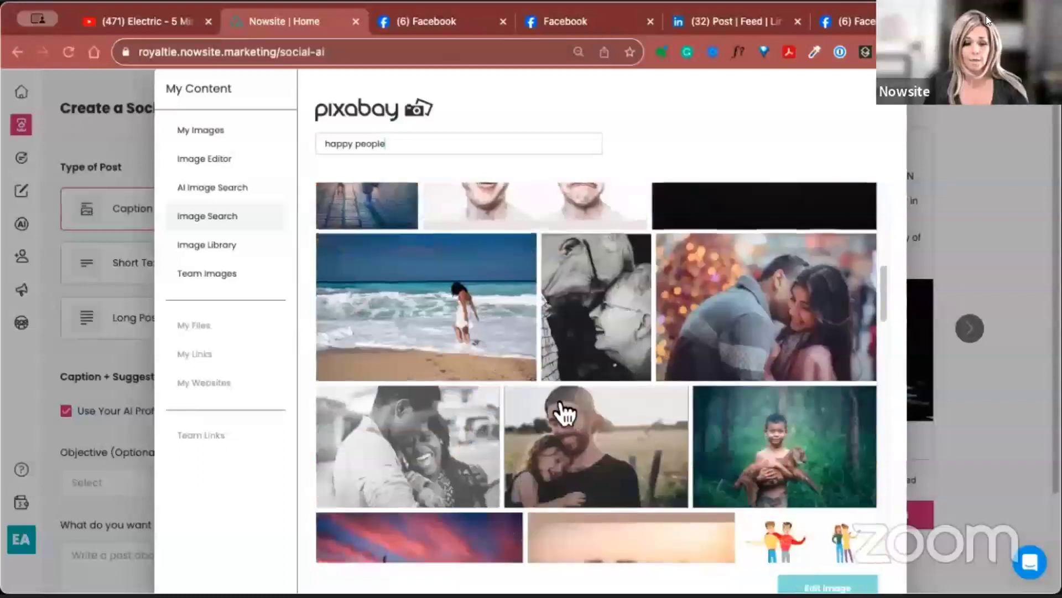
scroll(565, 413, "up", 5)
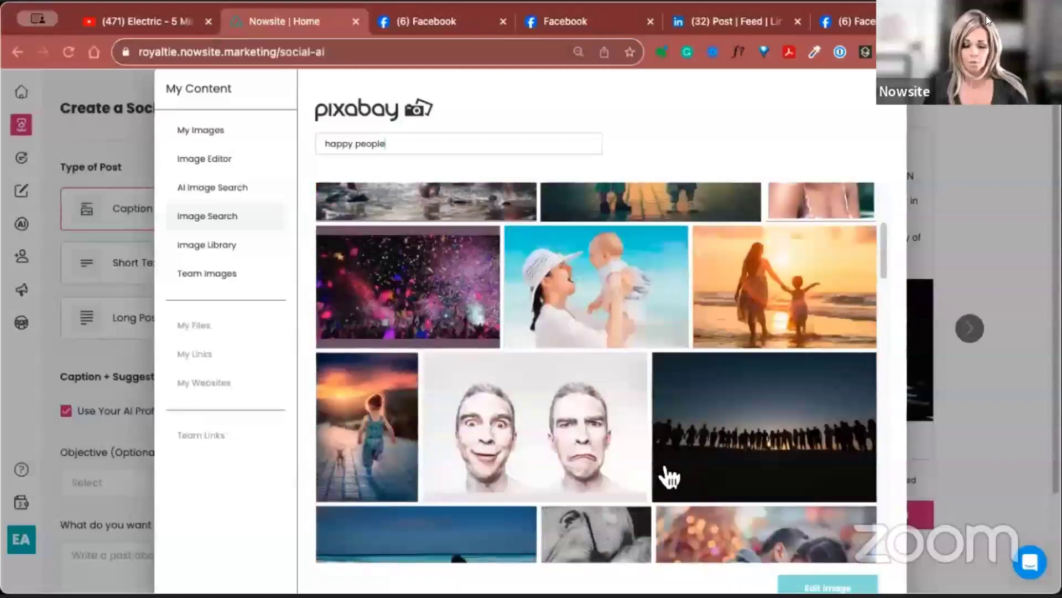
scroll(669, 476, "down", 8)
scroll(677, 470, "down", 3)
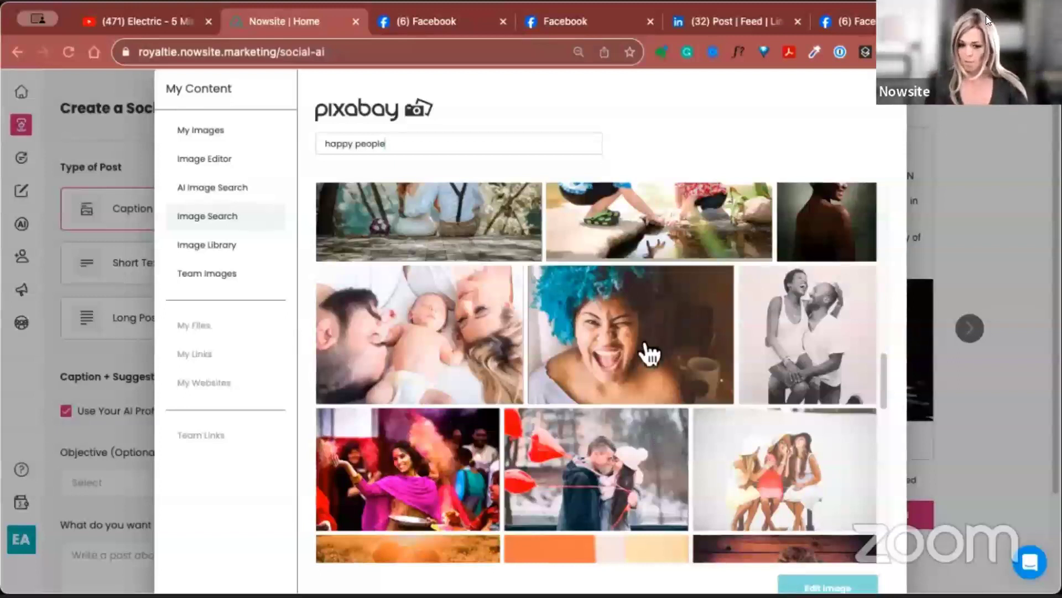
scroll(642, 421, "down", 3)
scroll(664, 398, "down", 4)
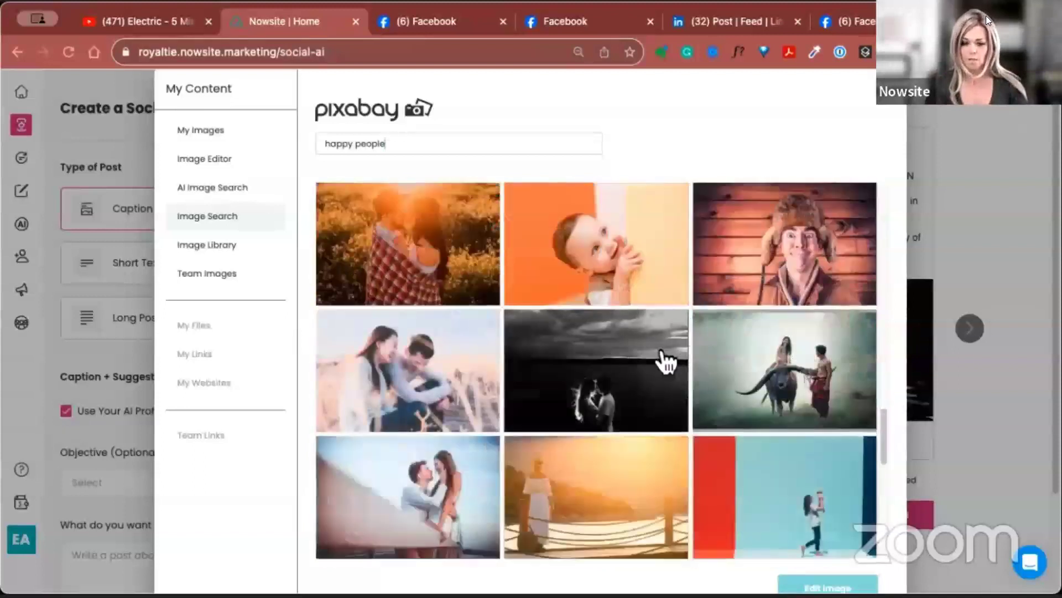
scroll(664, 362, "up", 10)
scroll(664, 376, "up", 5)
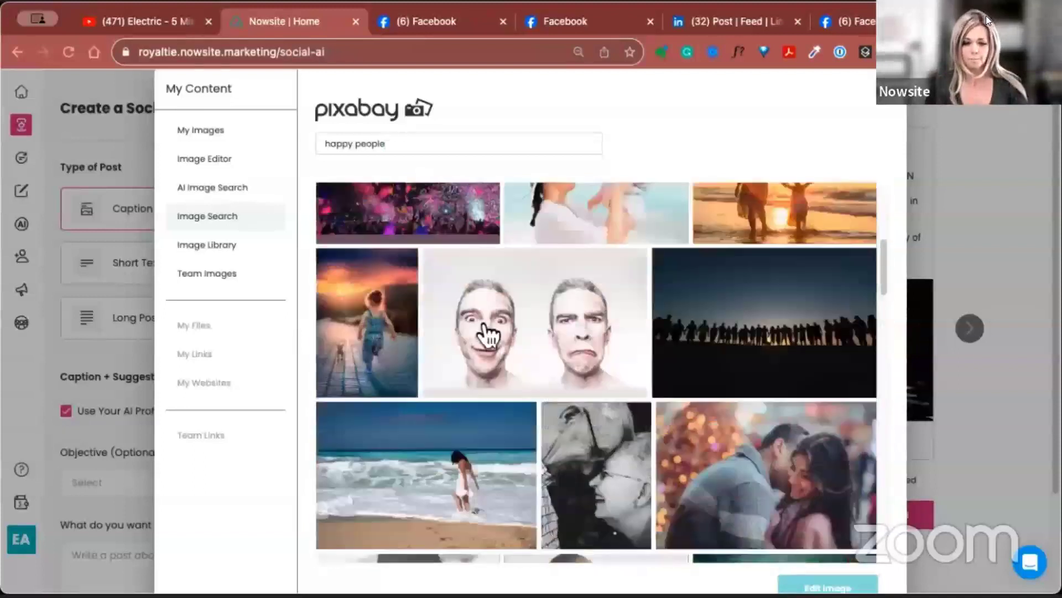
left_click(616, 351)
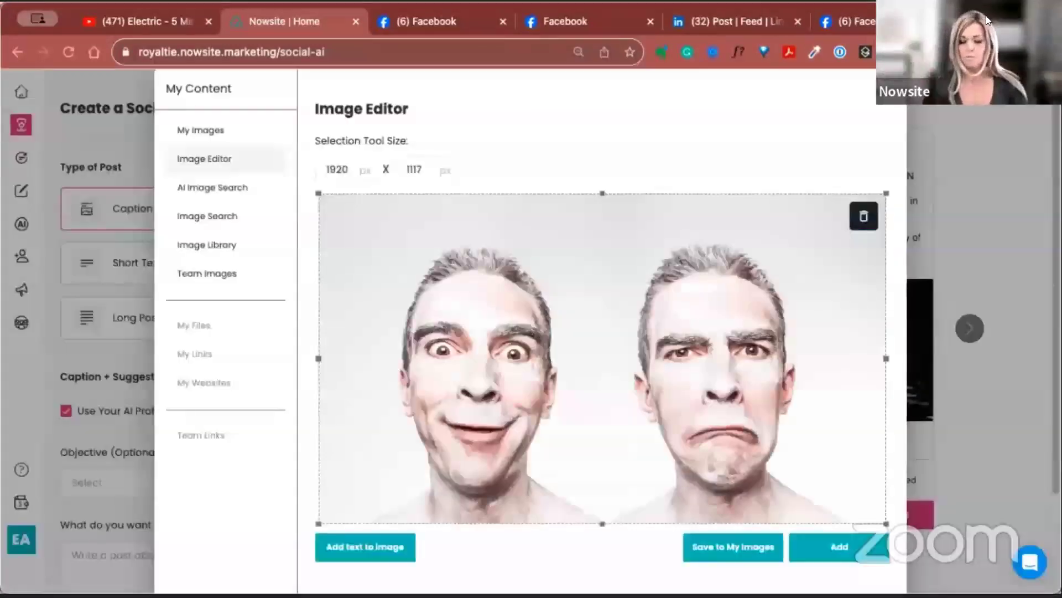
left_click(846, 564)
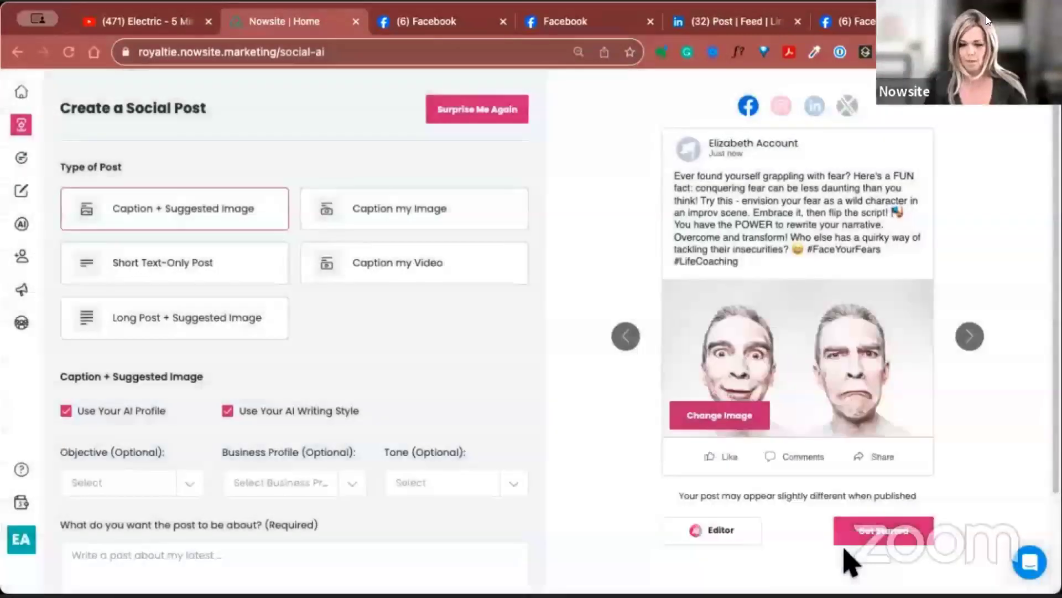